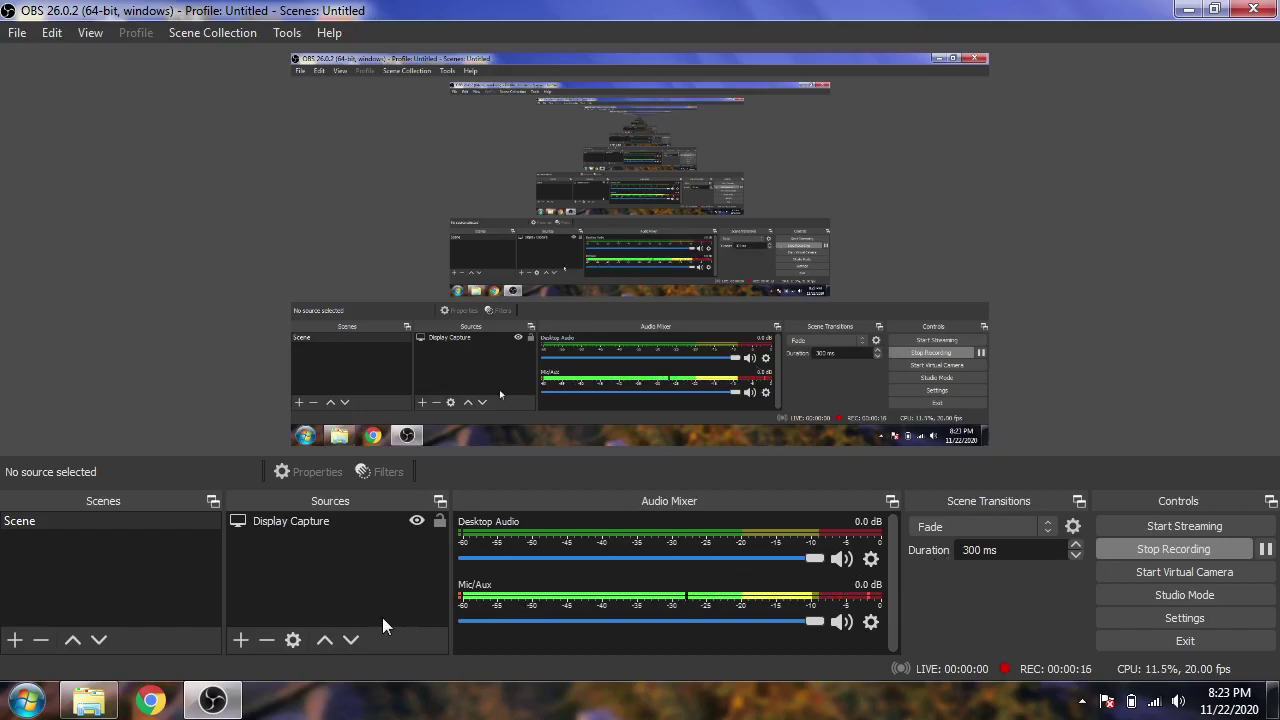
# Step: Launch FactoryTalk View Setup, pick Studio Enterprise over Machine Edition, and continue to components
pyautogui.click(89, 700)
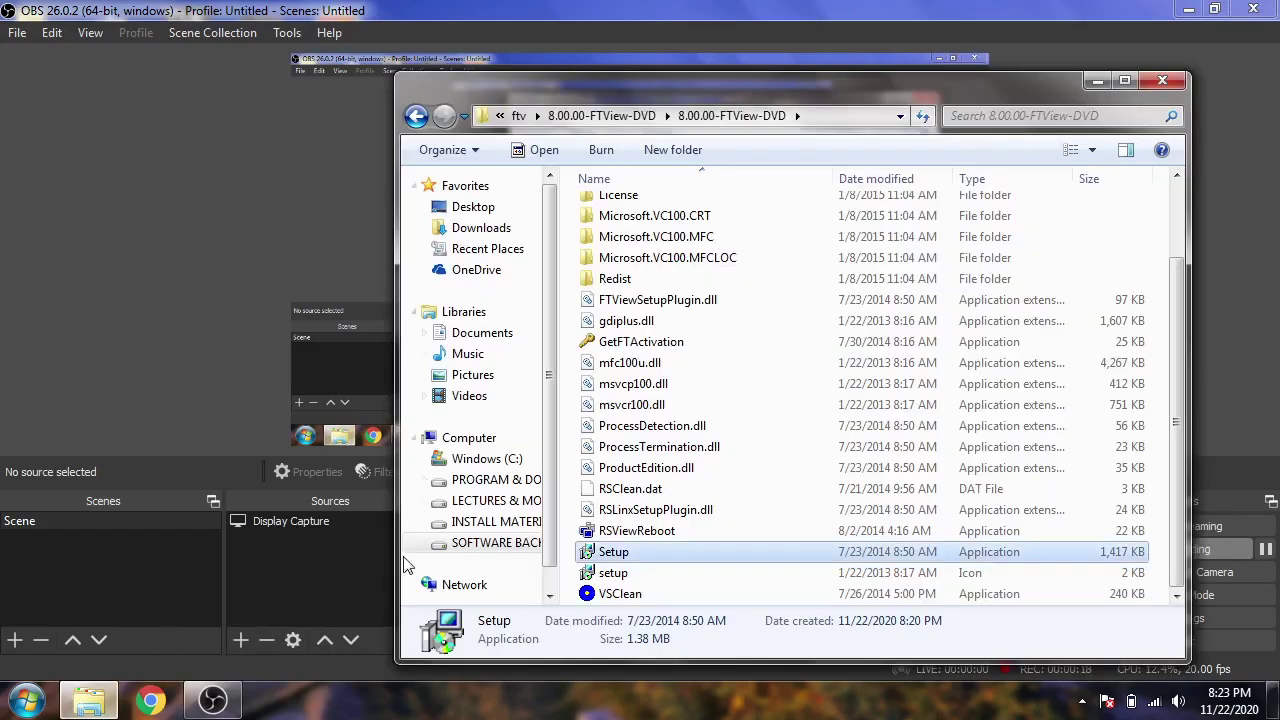
pyautogui.doubleClick(658, 553)
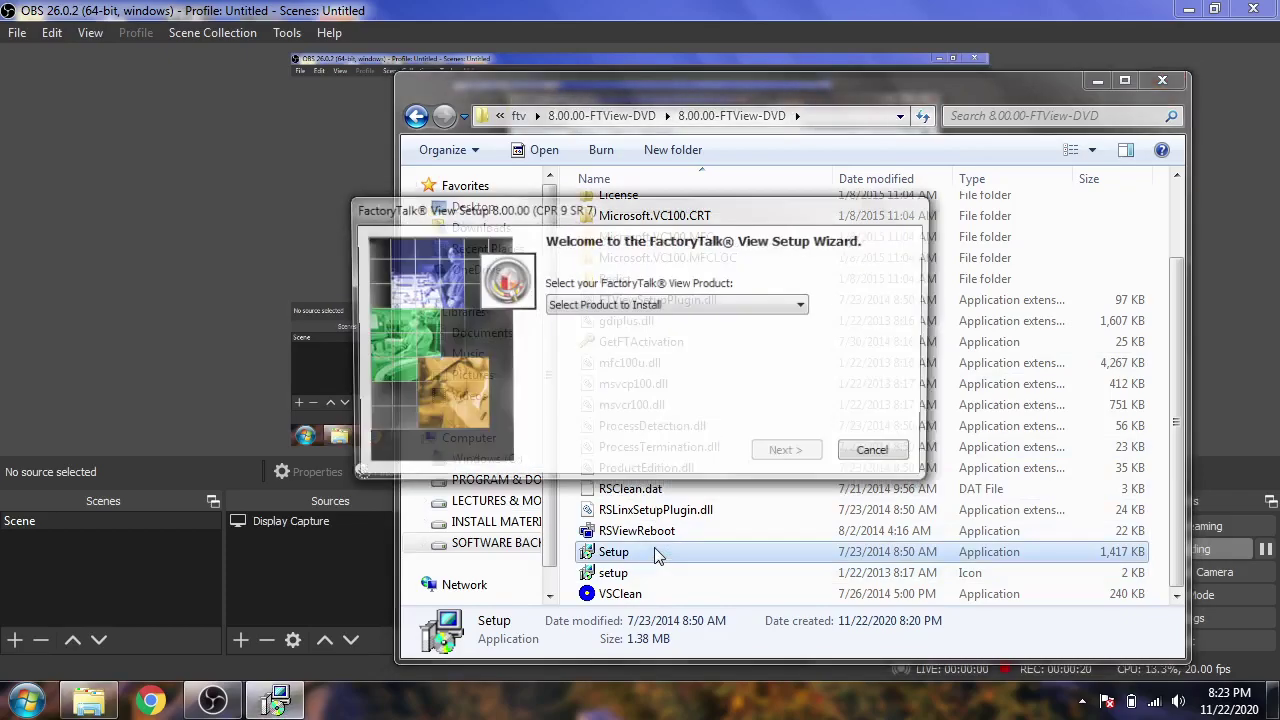
pyautogui.click(700, 307)
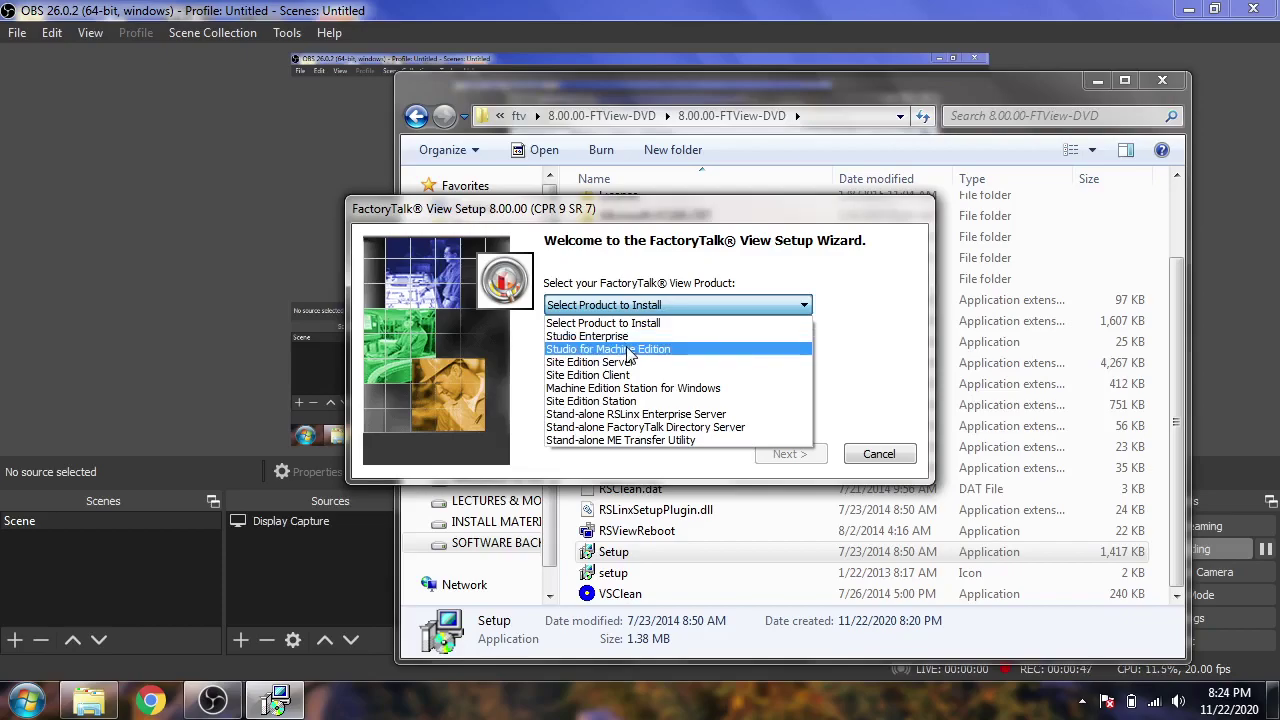
pyautogui.click(630, 350)
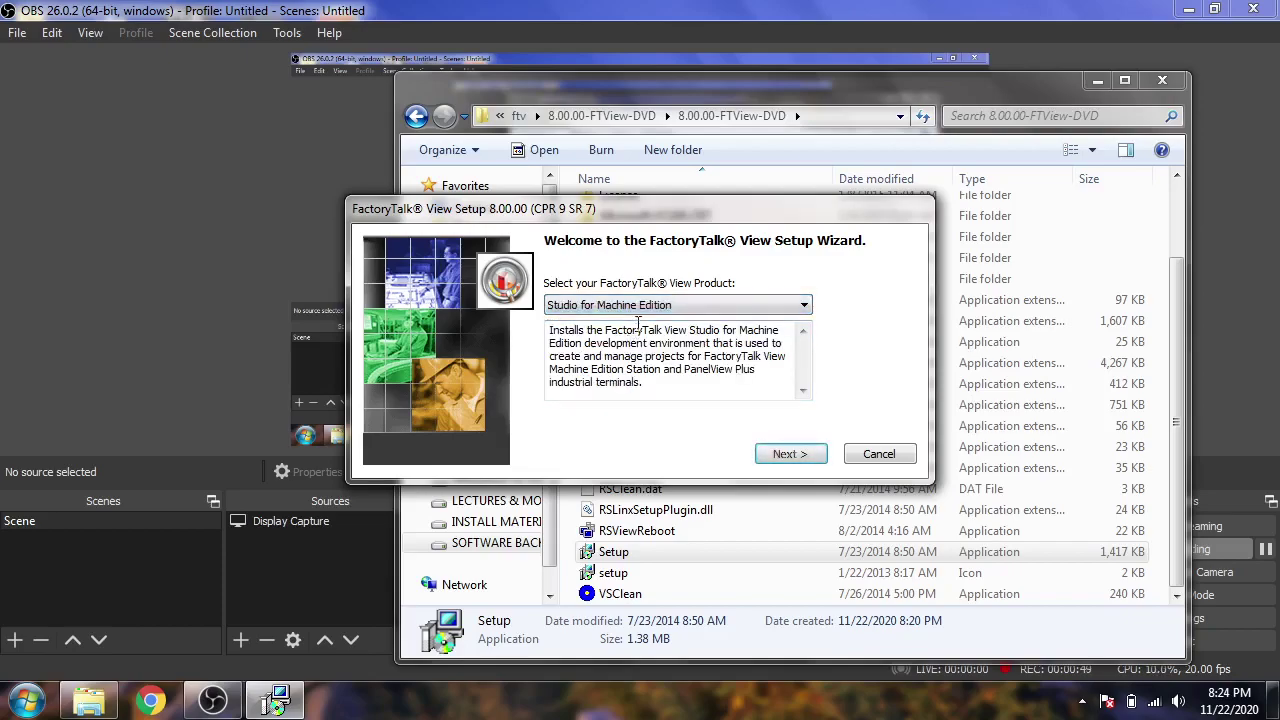
pyautogui.click(645, 306)
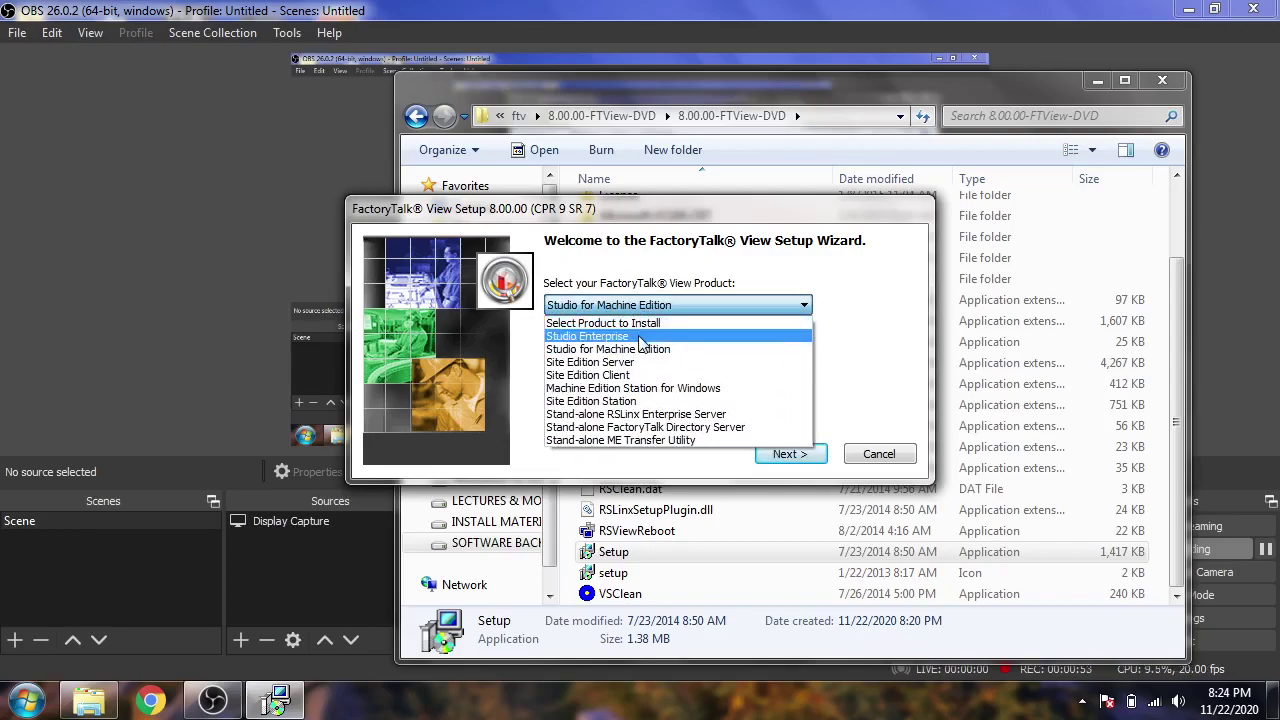
pyautogui.click(640, 337)
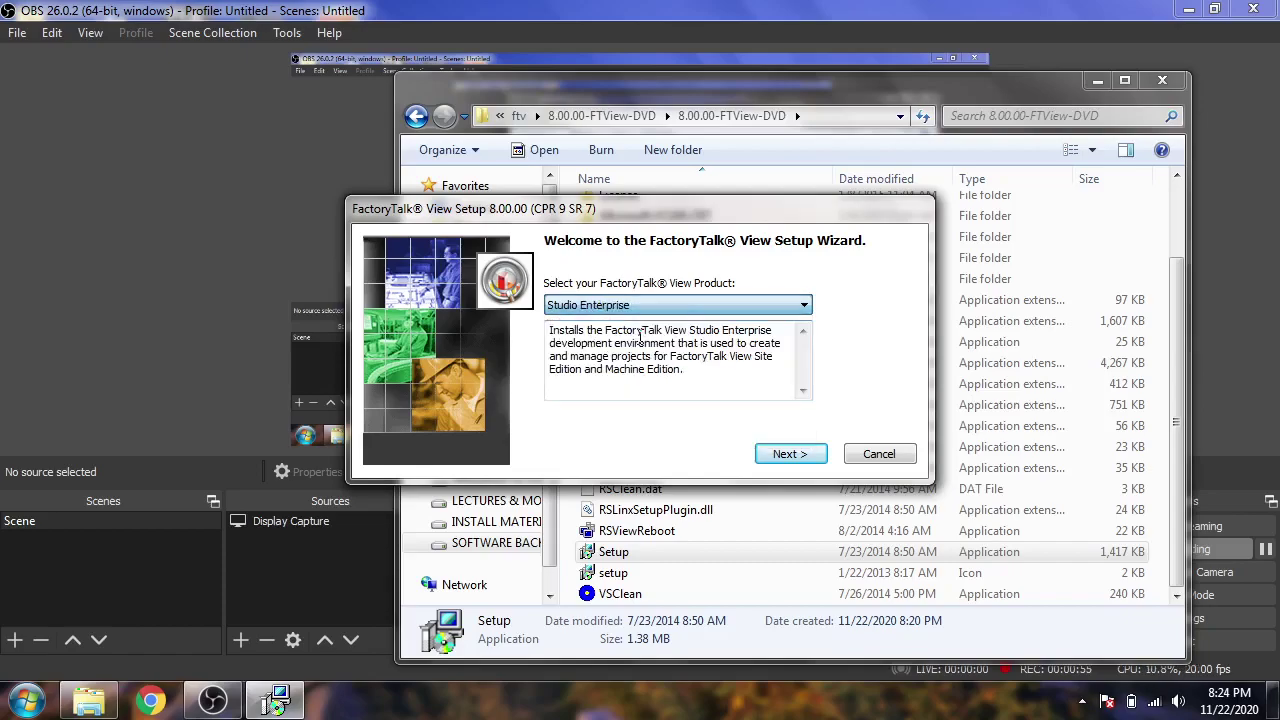
pyautogui.click(790, 455)
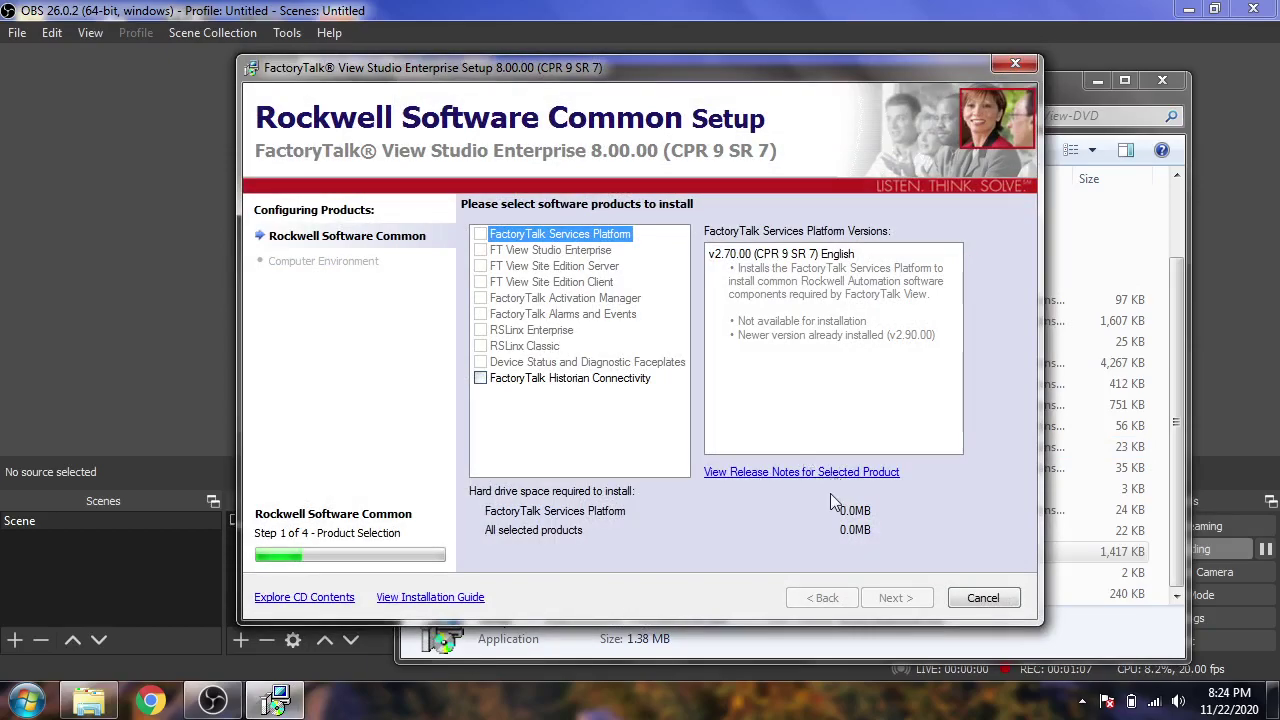
# Step: Cancel and quit the FactoryTalk View installer, then close the installation folder and minimize the recorder
pyautogui.click(983, 598)
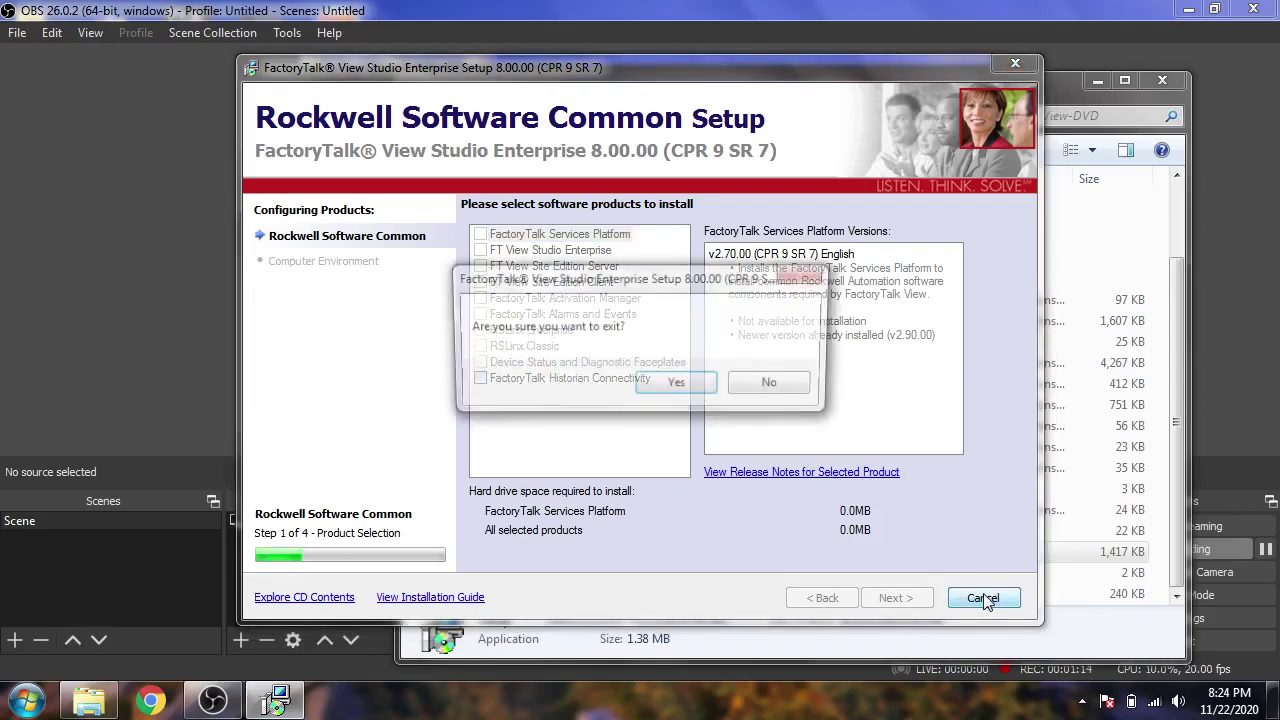
pyautogui.click(688, 382)
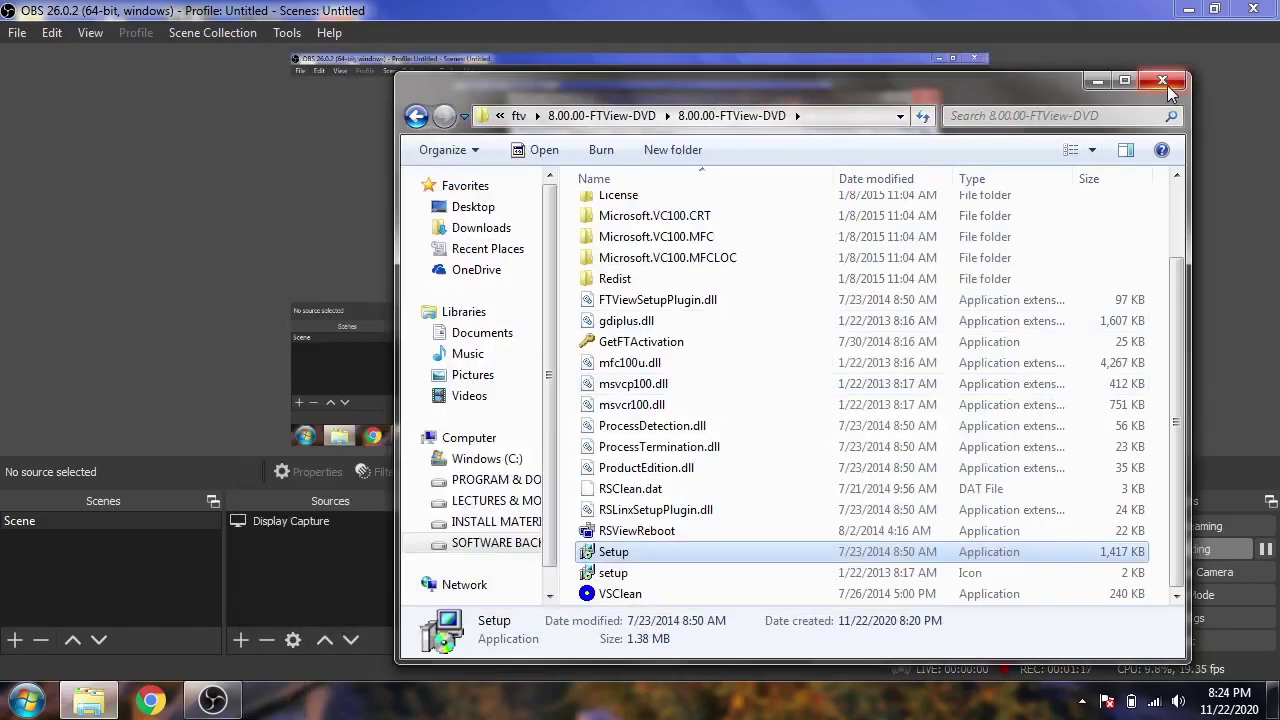
pyautogui.click(1166, 85)
pyautogui.click(1188, 9)
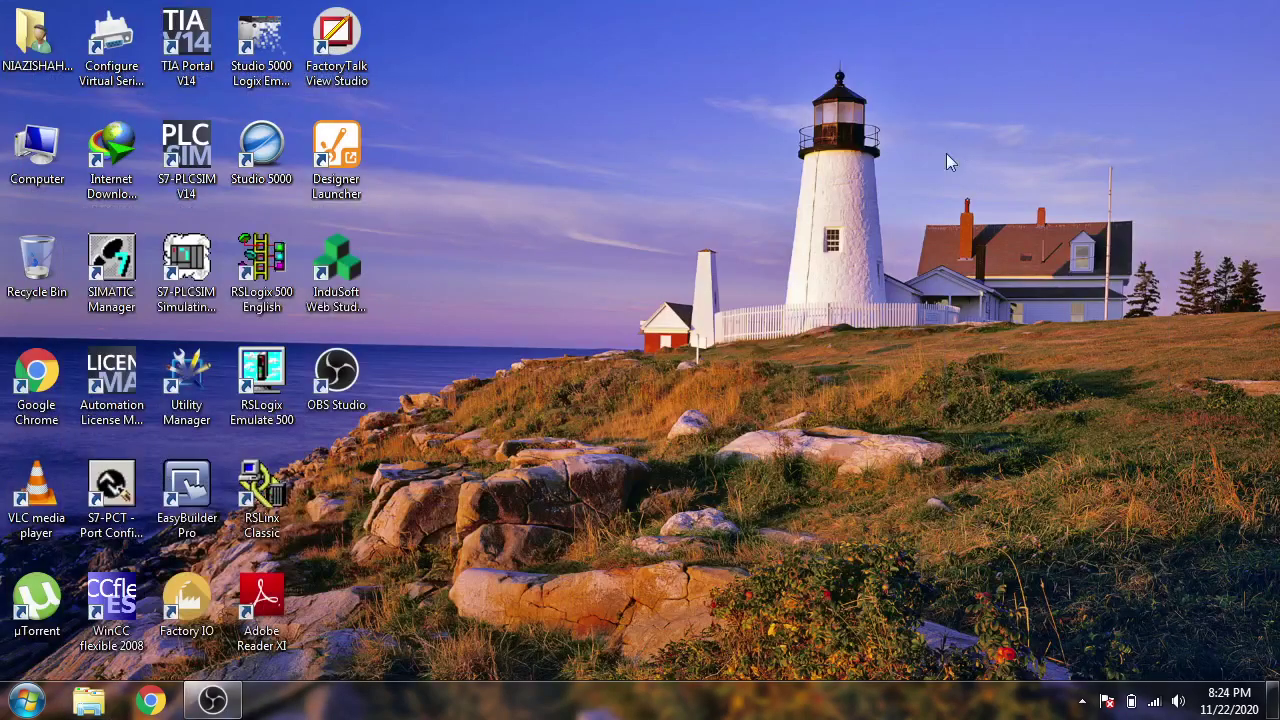
# Step: Launch FactoryTalk View Studio and compare the Site Edition Distributed, Network Station and Local Station types
pyautogui.doubleClick(336, 40)
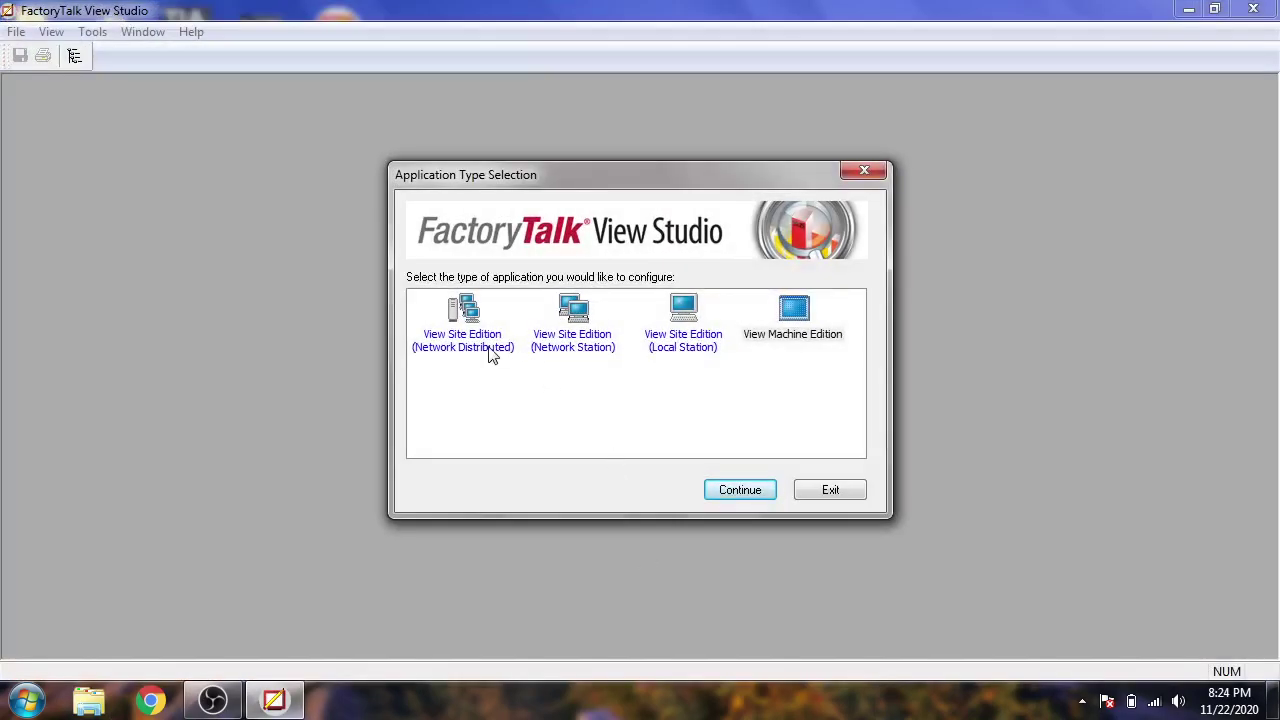
pyautogui.click(491, 352)
pyautogui.click(576, 352)
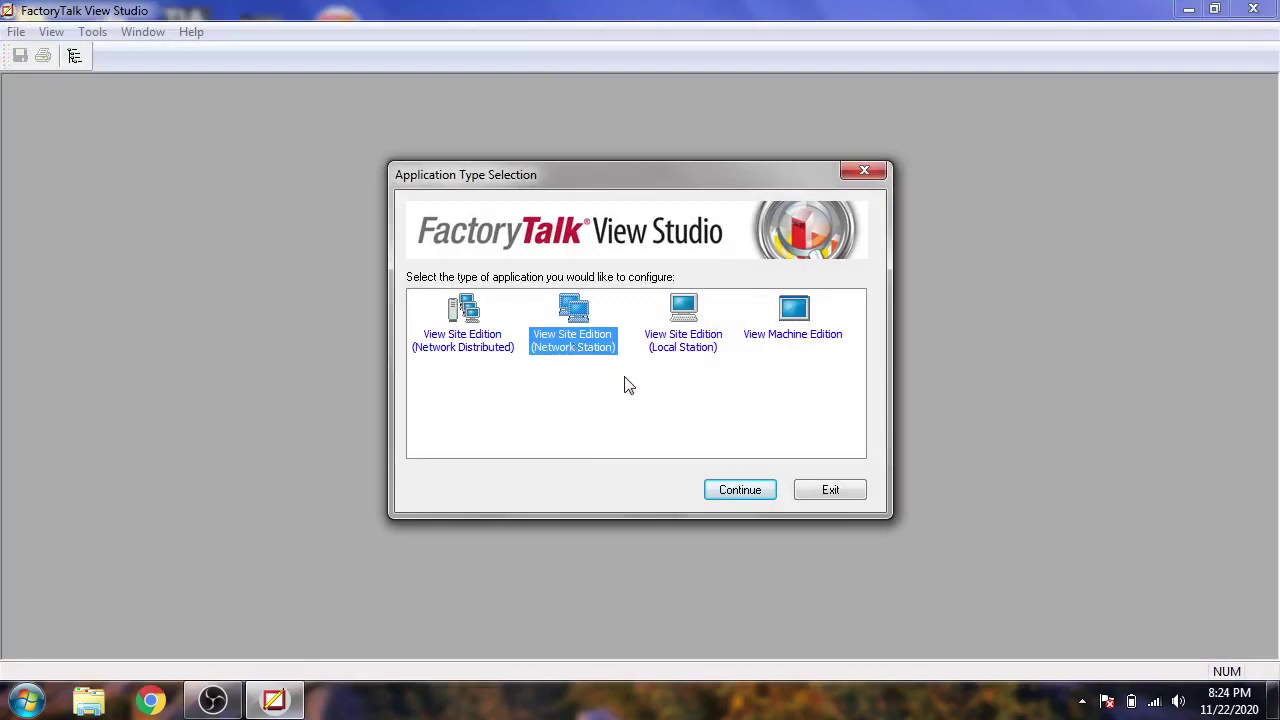
pyautogui.click(697, 337)
pyautogui.click(788, 328)
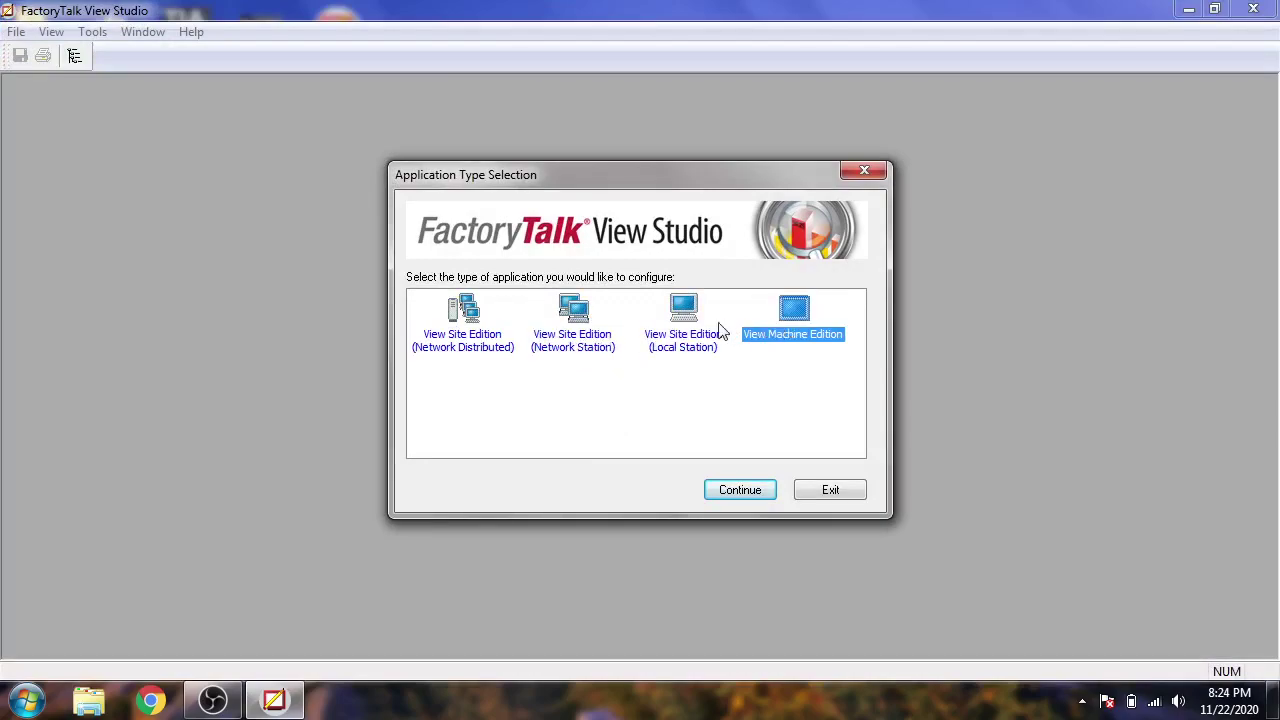
pyautogui.click(698, 333)
pyautogui.click(594, 341)
pyautogui.click(510, 349)
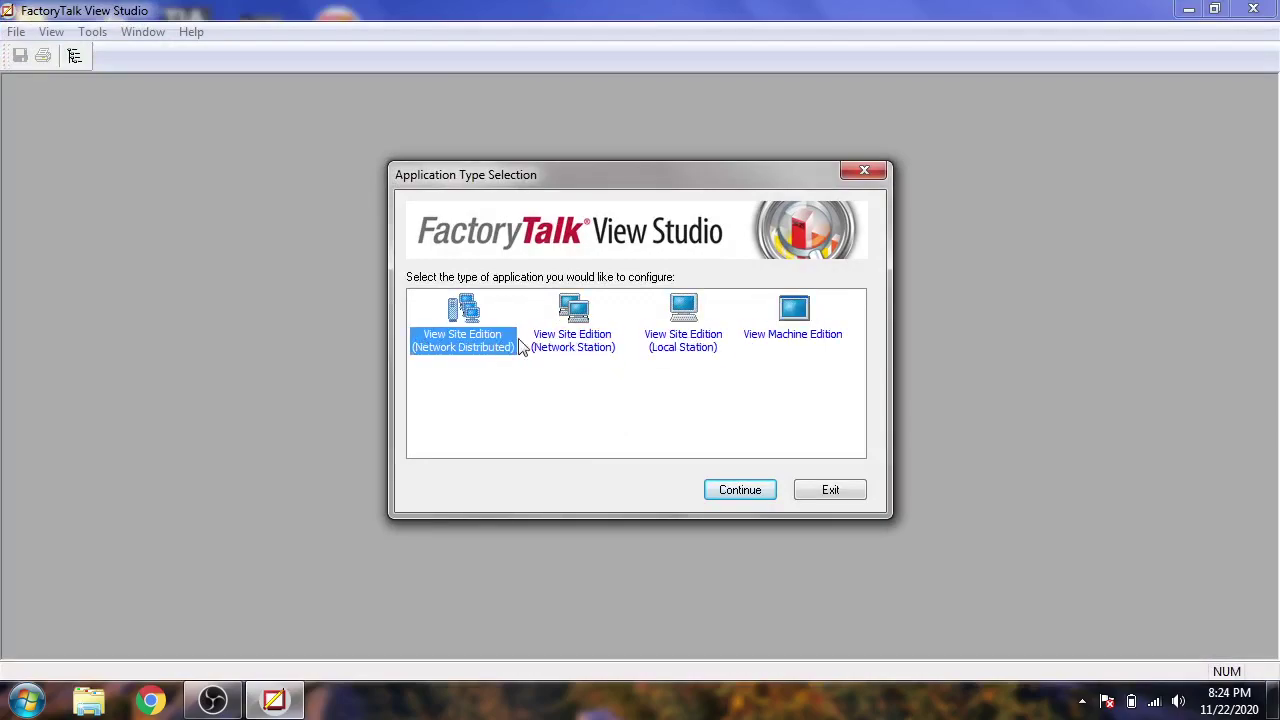
pyautogui.click(583, 337)
pyautogui.click(475, 350)
# Step: Settle on View Machine Edition as the application type and continue
pyautogui.click(580, 344)
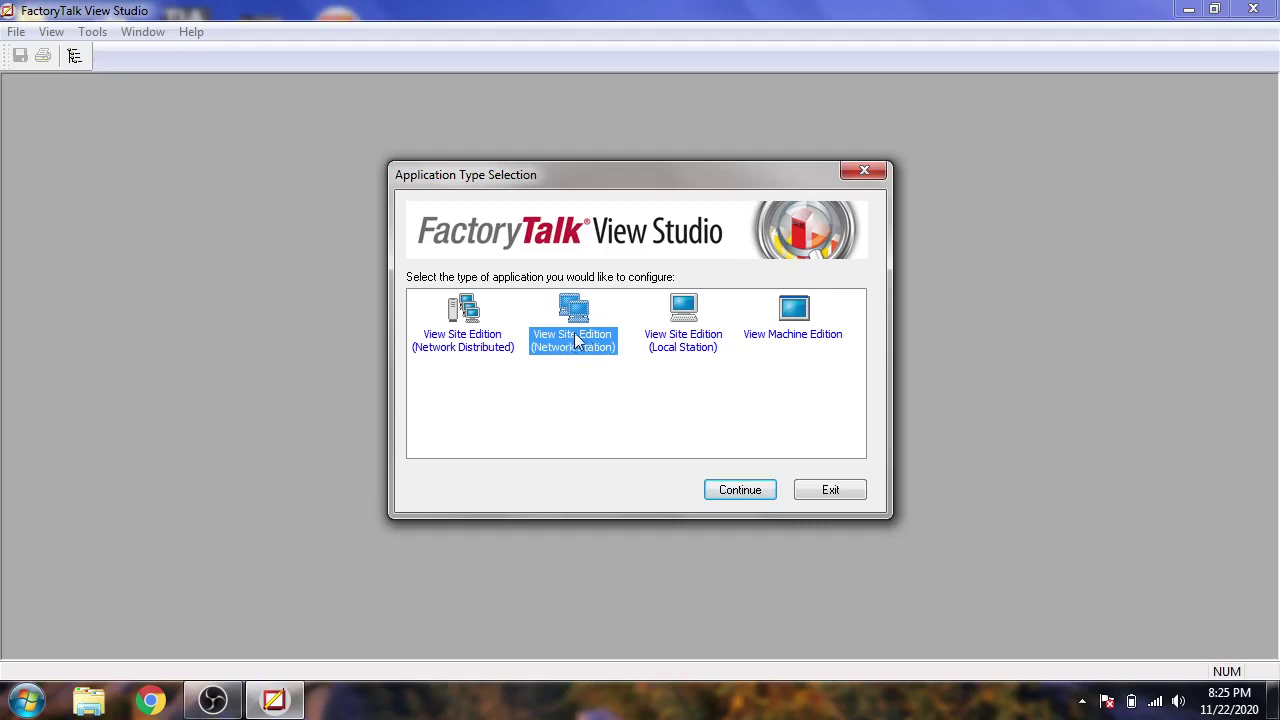
pyautogui.click(677, 343)
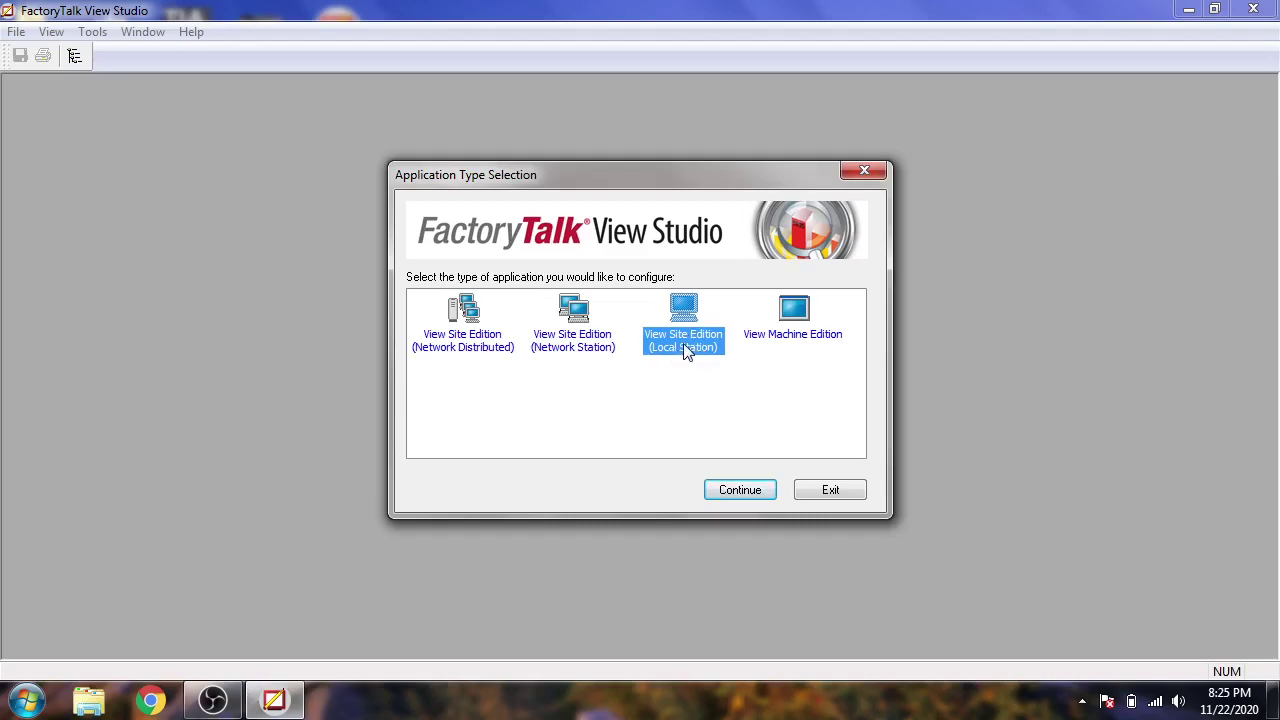
pyautogui.click(750, 367)
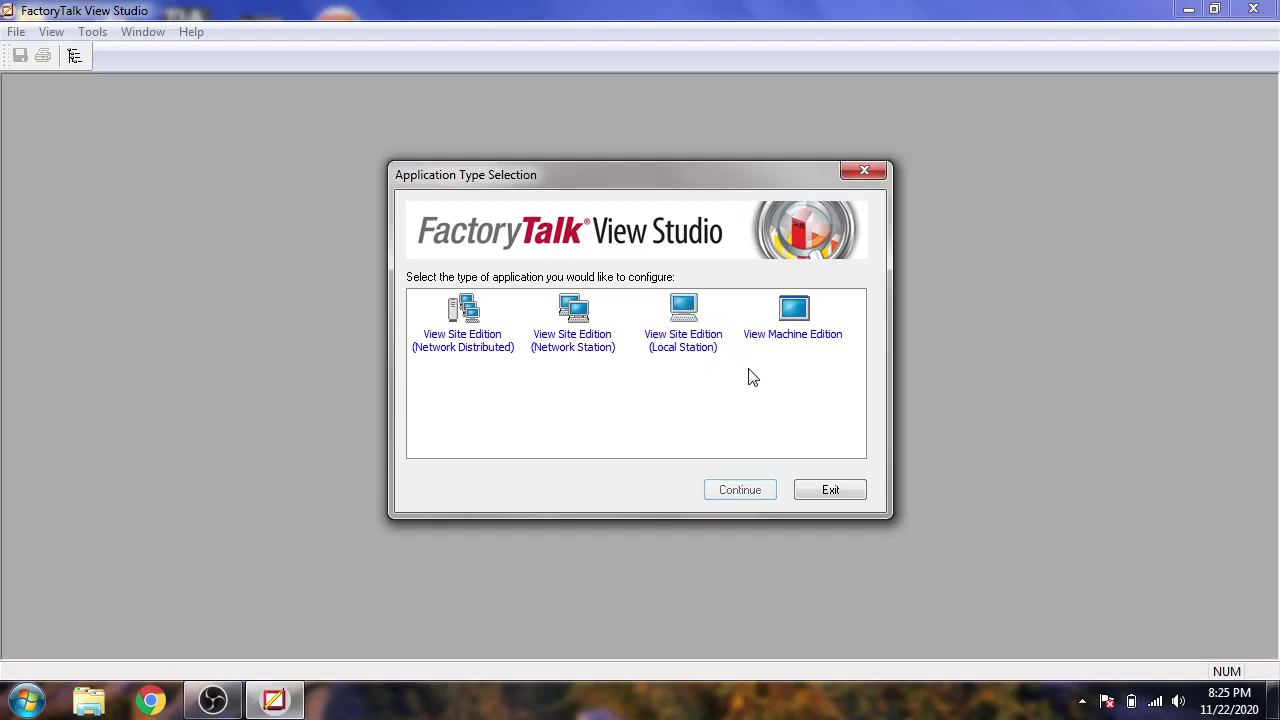
pyautogui.click(789, 327)
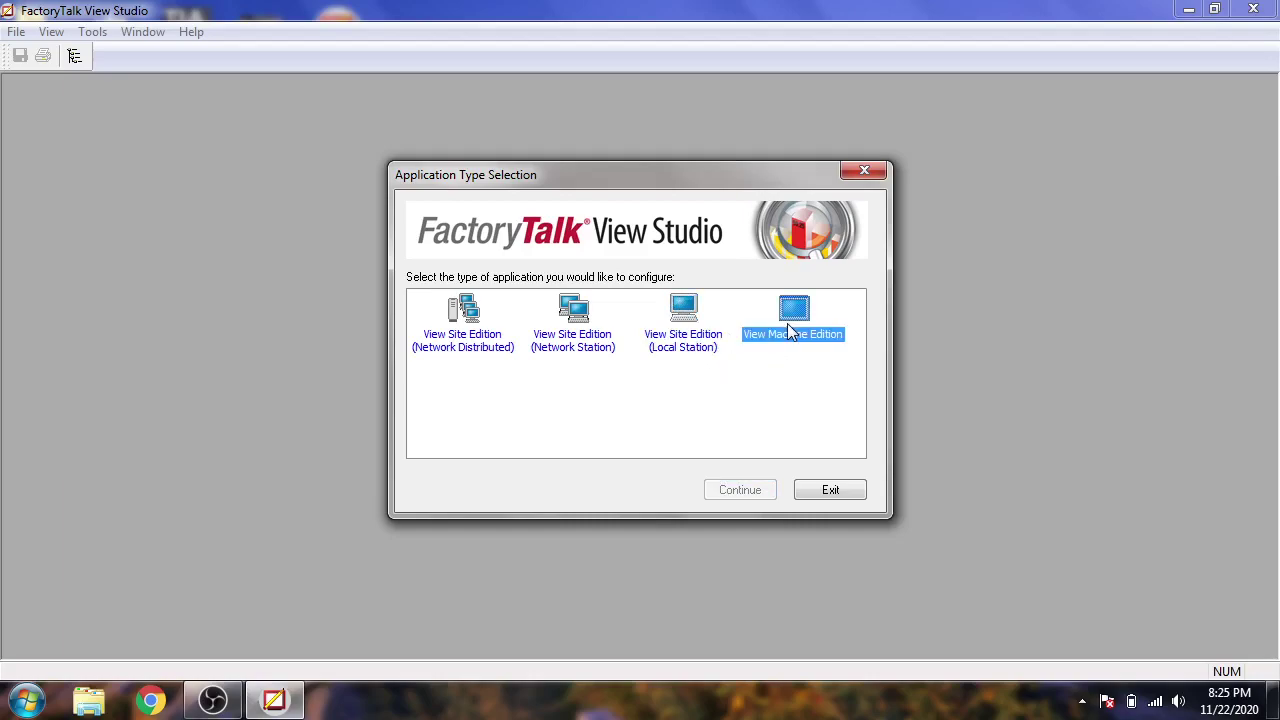
pyautogui.click(750, 487)
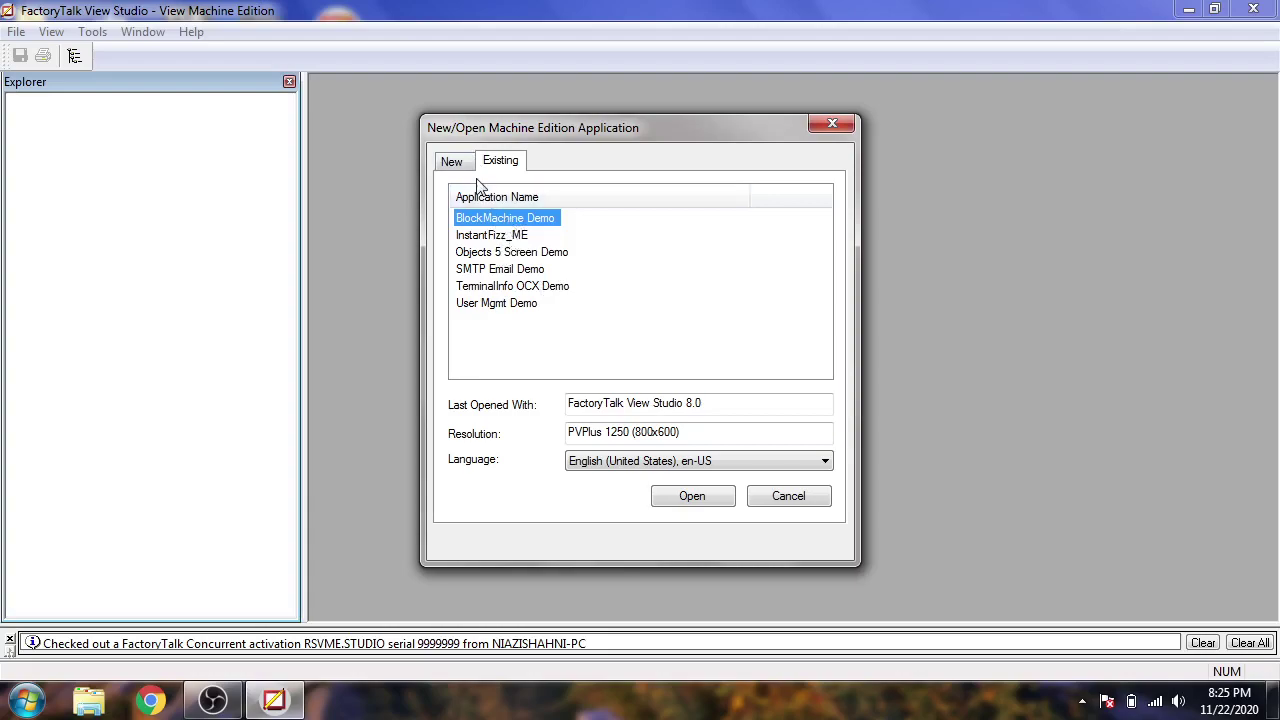
# Step: Browse the existing demos, from InstantFizz_ME and Objects 5 Screen Demo to User Mgmt Demo
pyautogui.click(517, 236)
pyautogui.click(503, 256)
pyautogui.click(504, 270)
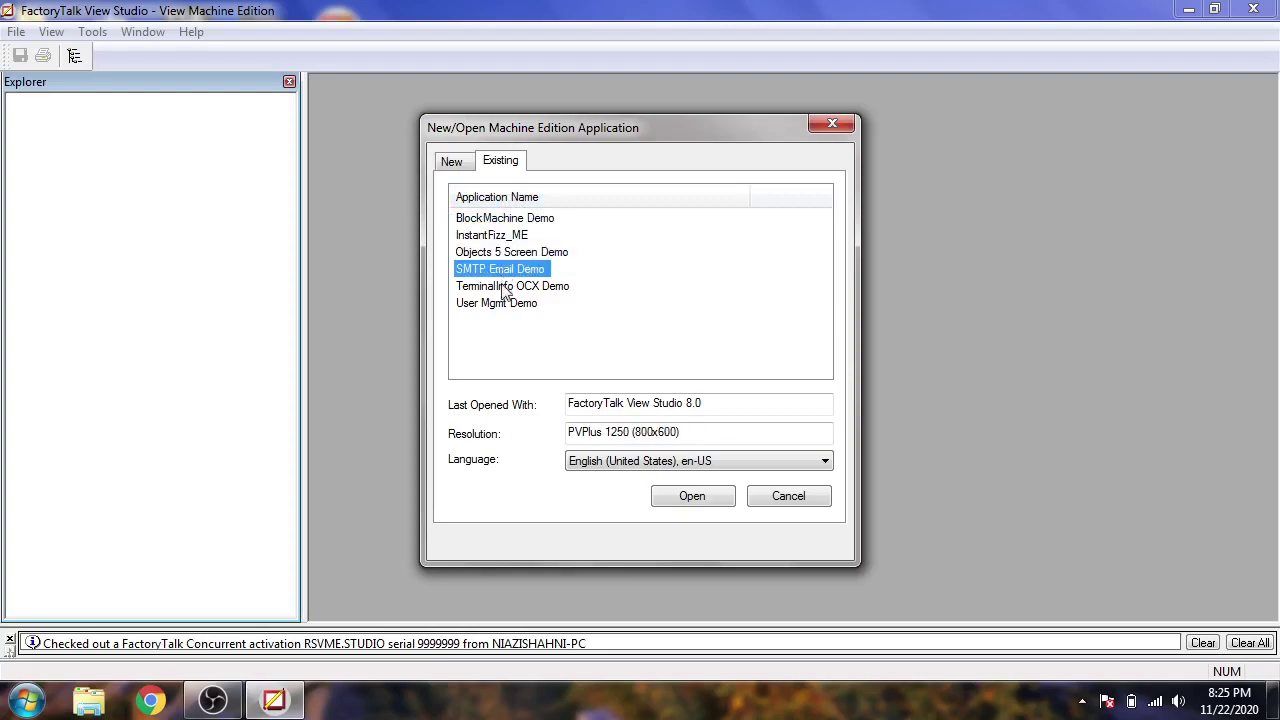
pyautogui.click(502, 285)
pyautogui.click(500, 303)
pyautogui.click(502, 287)
pyautogui.click(508, 268)
pyautogui.click(510, 252)
pyautogui.click(515, 235)
pyautogui.click(515, 218)
pyautogui.click(455, 165)
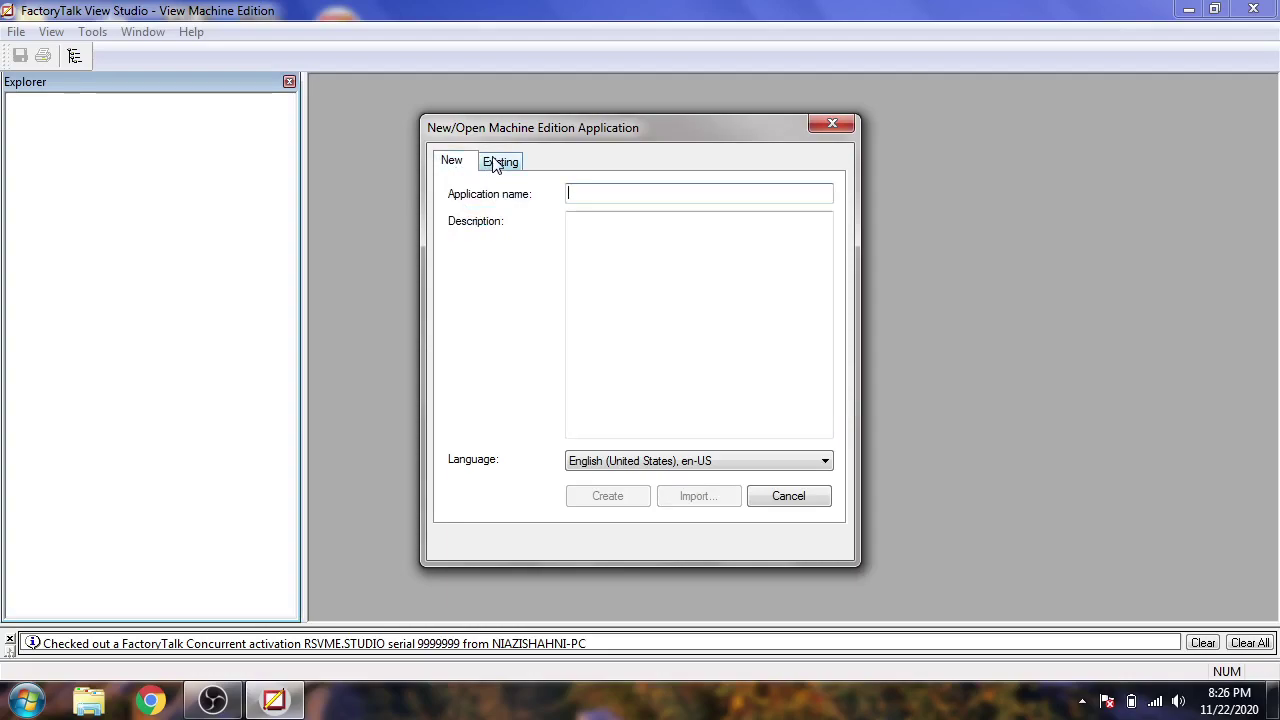
pyautogui.click(497, 162)
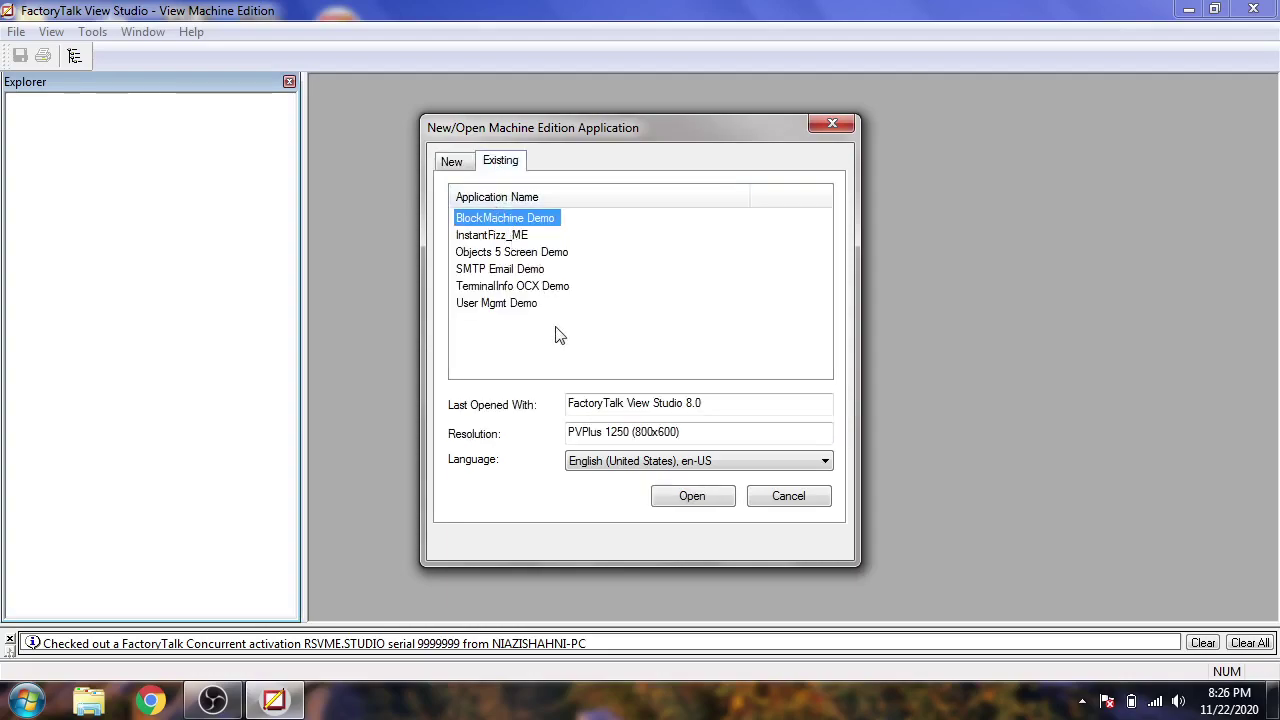
# Step: Keep English (United States) as the language and open BlockMachine Demo
pyautogui.click(626, 463)
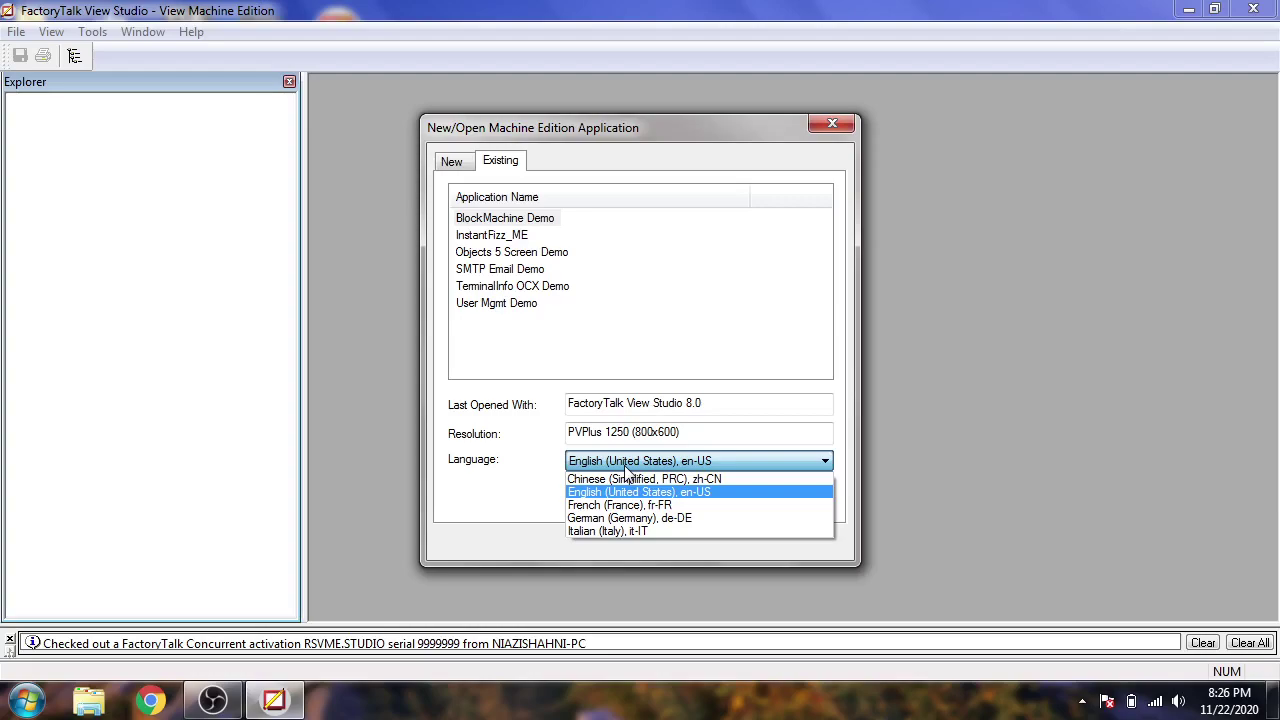
pyautogui.click(626, 466)
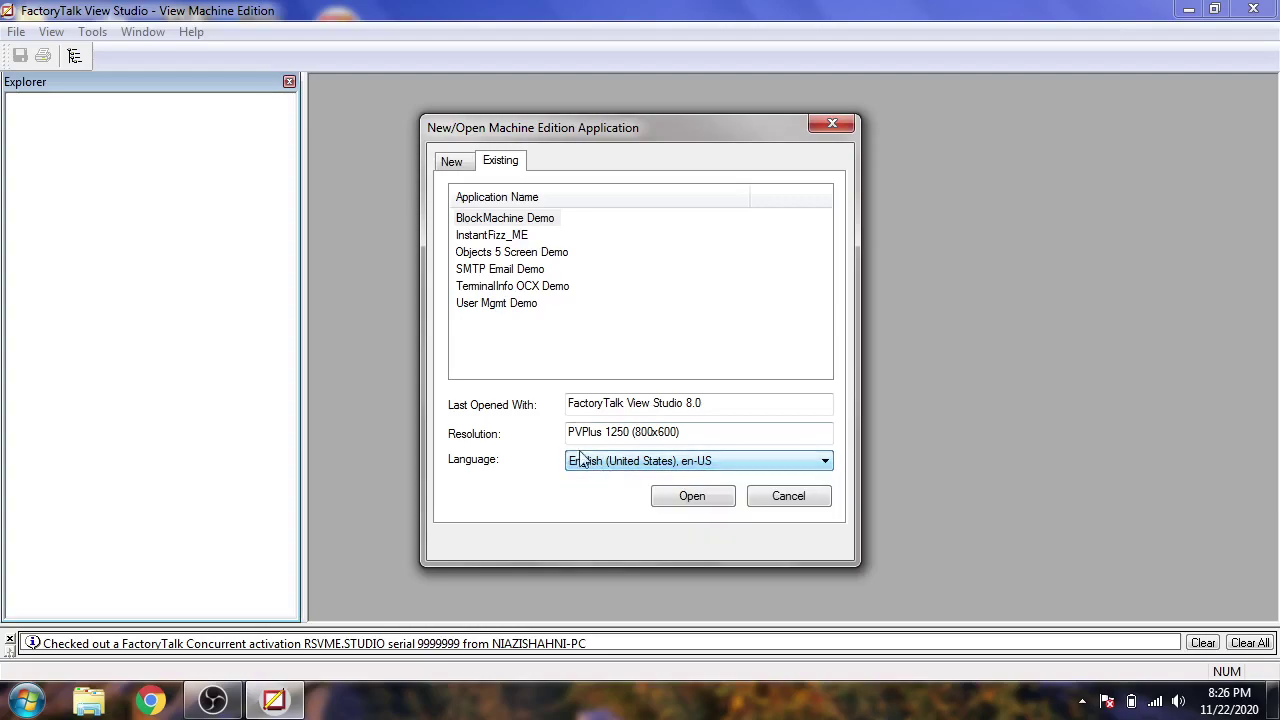
pyautogui.click(515, 236)
pyautogui.click(526, 218)
pyautogui.click(507, 236)
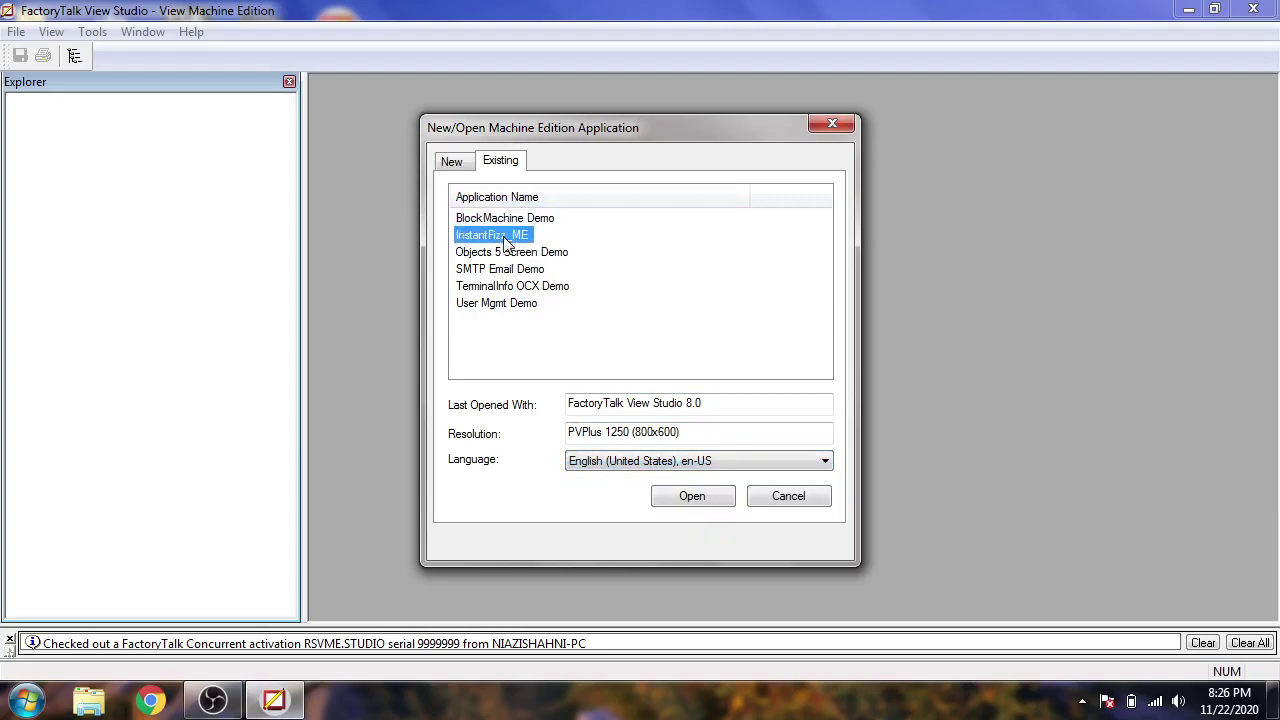
pyautogui.click(513, 219)
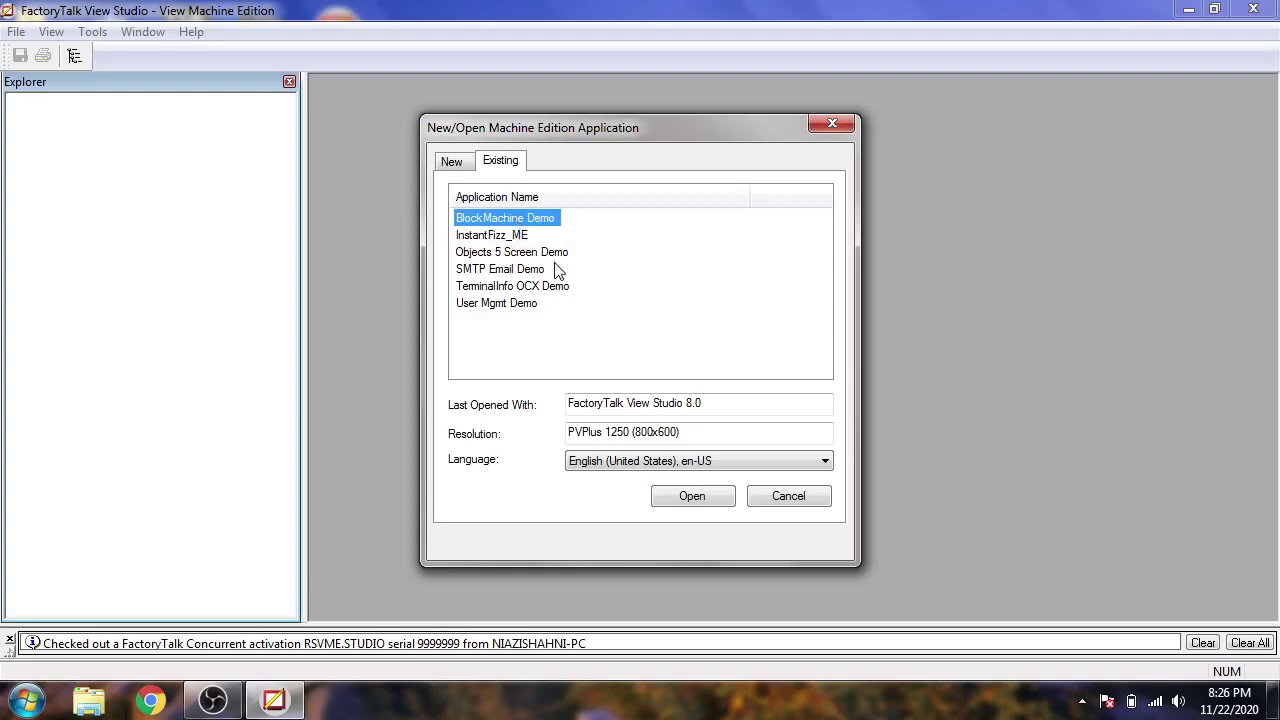
pyautogui.click(668, 498)
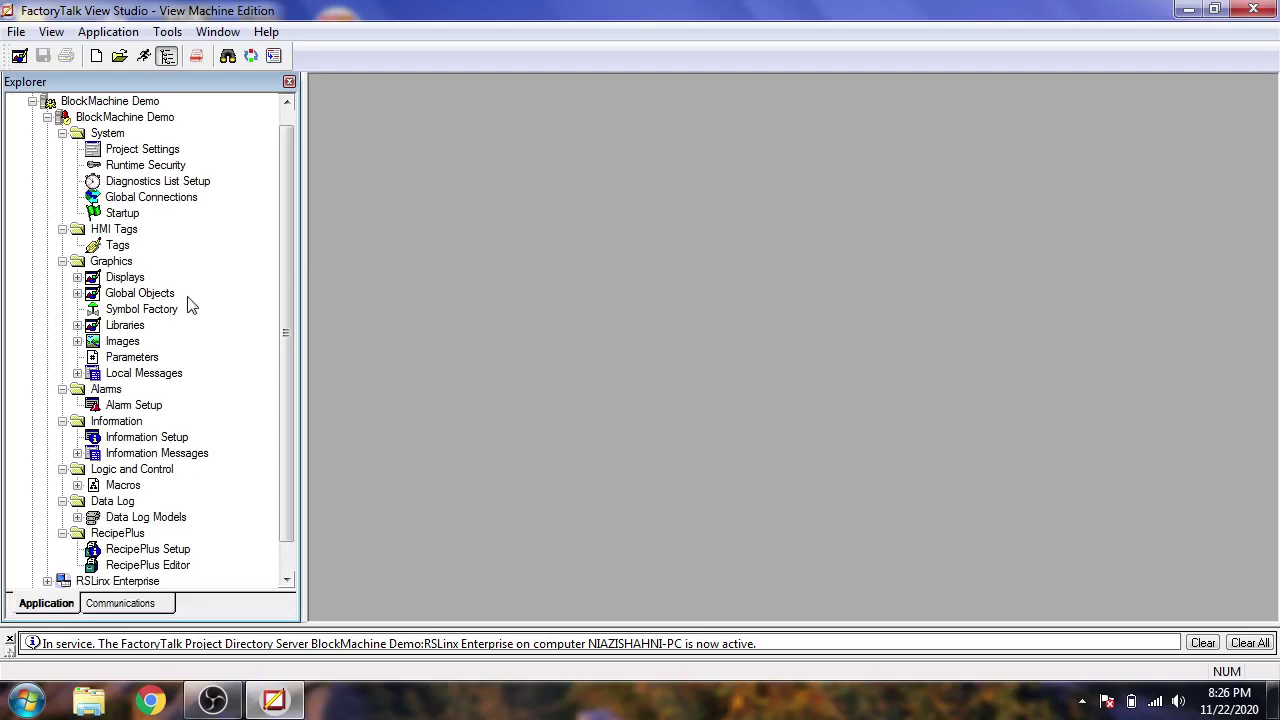
# Step: Open the 21 Engineering and 1 Main displays, close both, then reopen only 1 Main
pyautogui.click(78, 277)
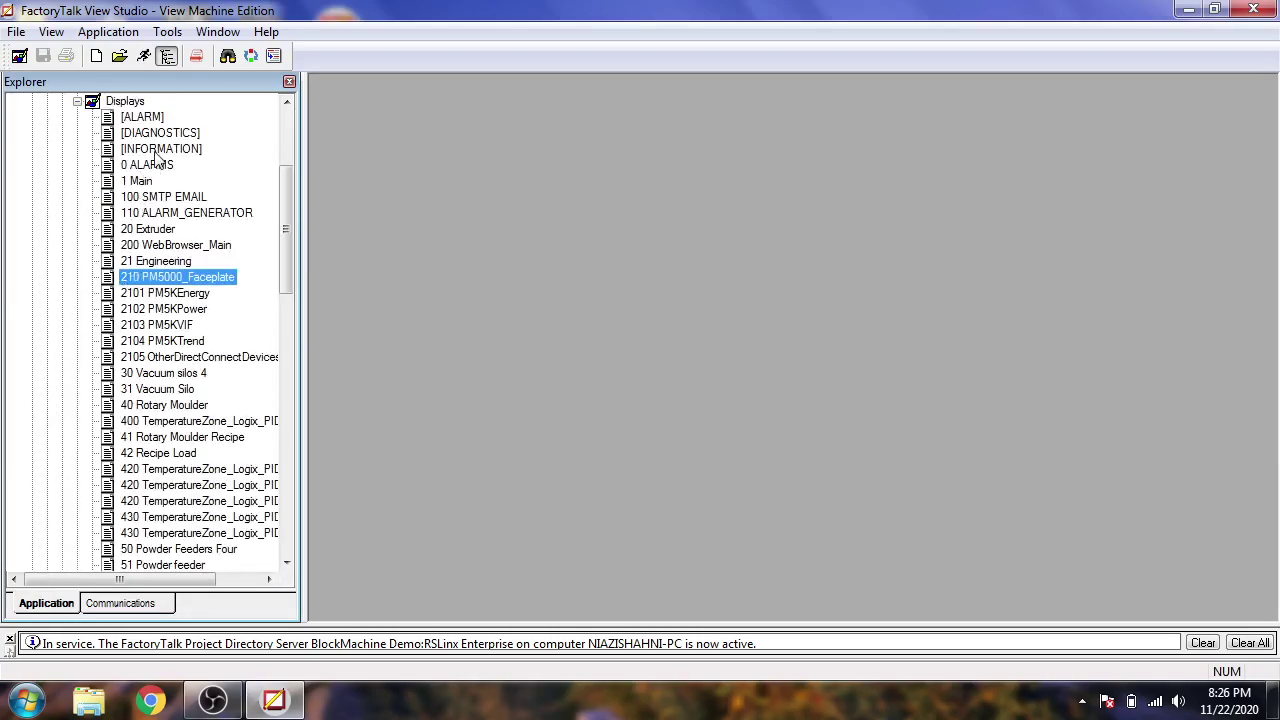
pyautogui.doubleClick(160, 262)
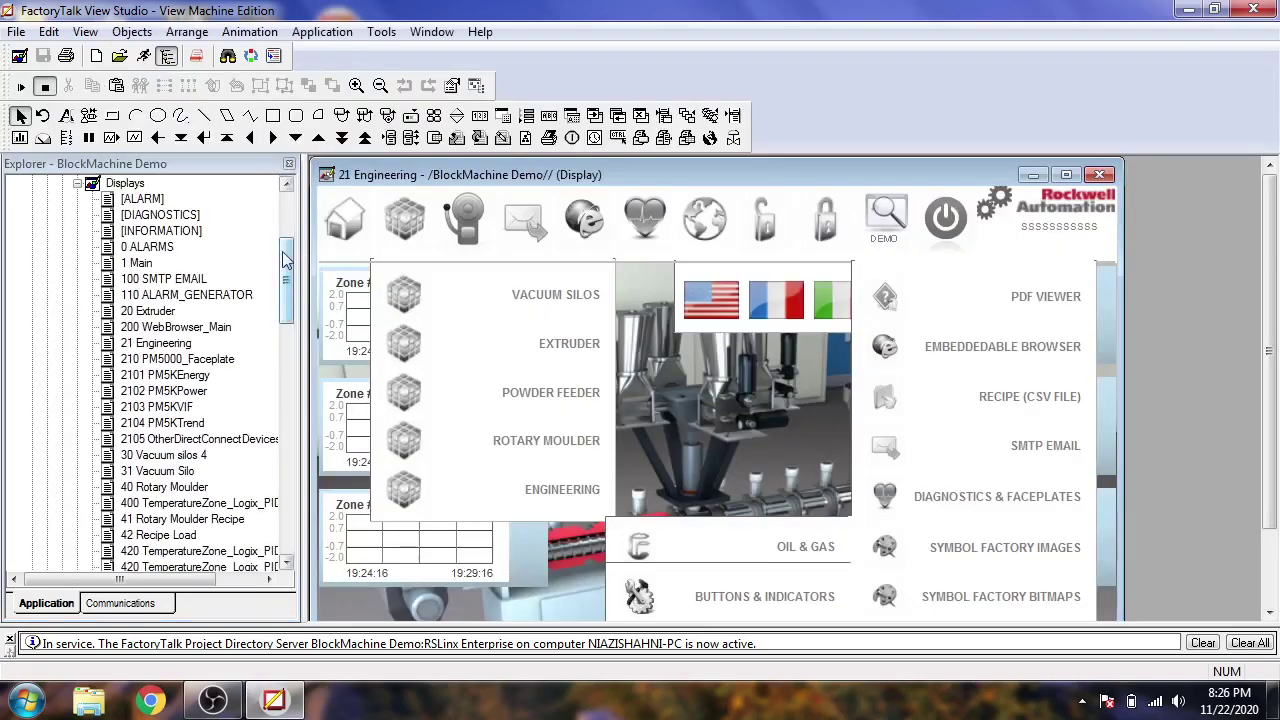
pyautogui.click(148, 263)
pyautogui.doubleClick(140, 263)
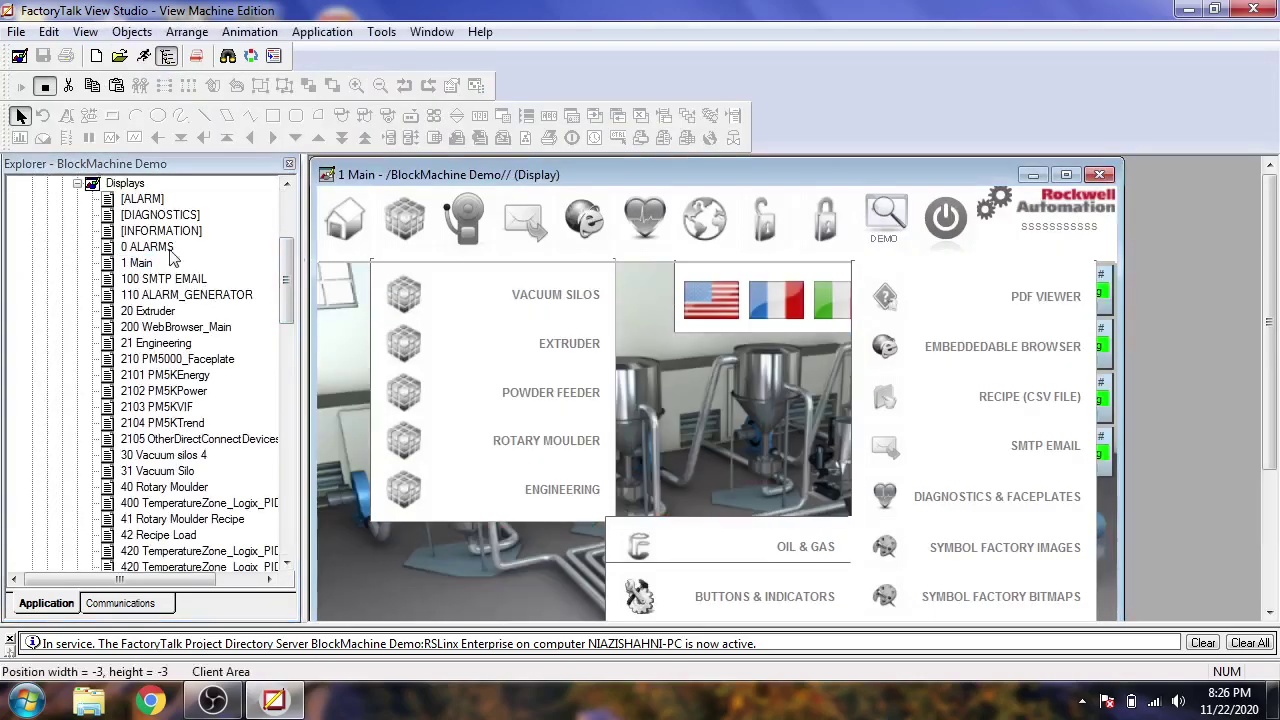
pyautogui.click(1099, 175)
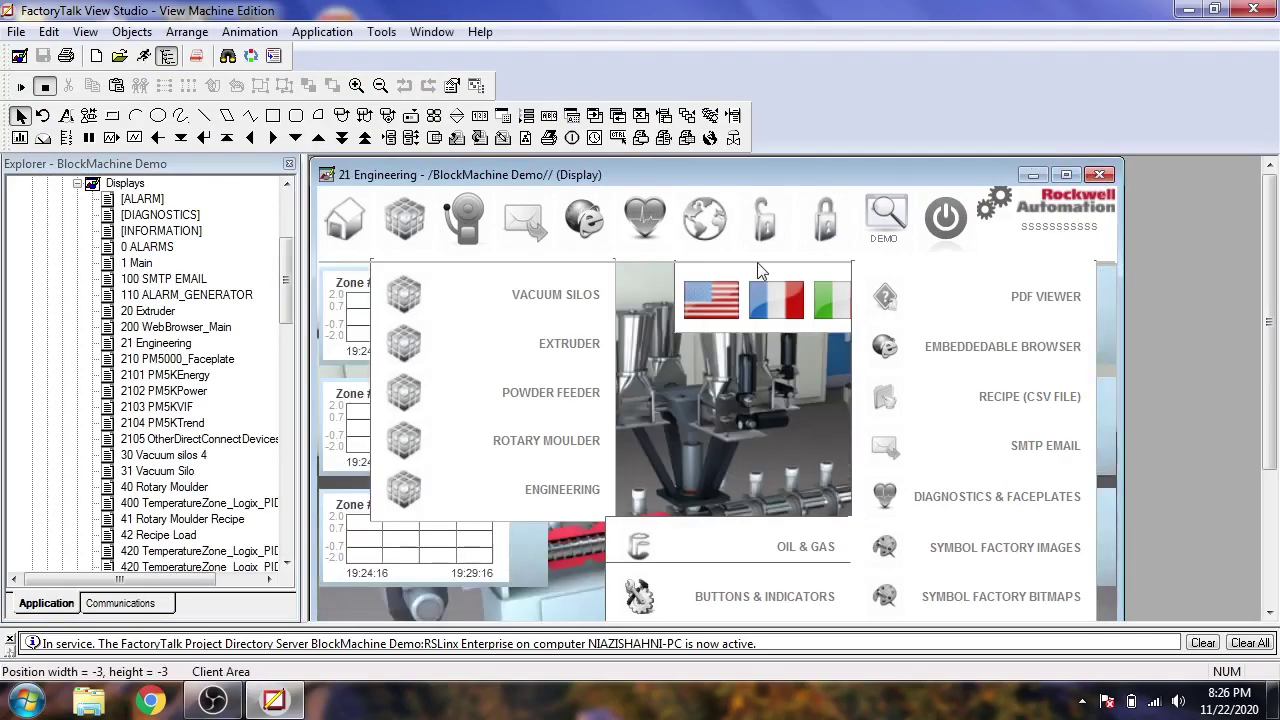
pyautogui.click(1099, 175)
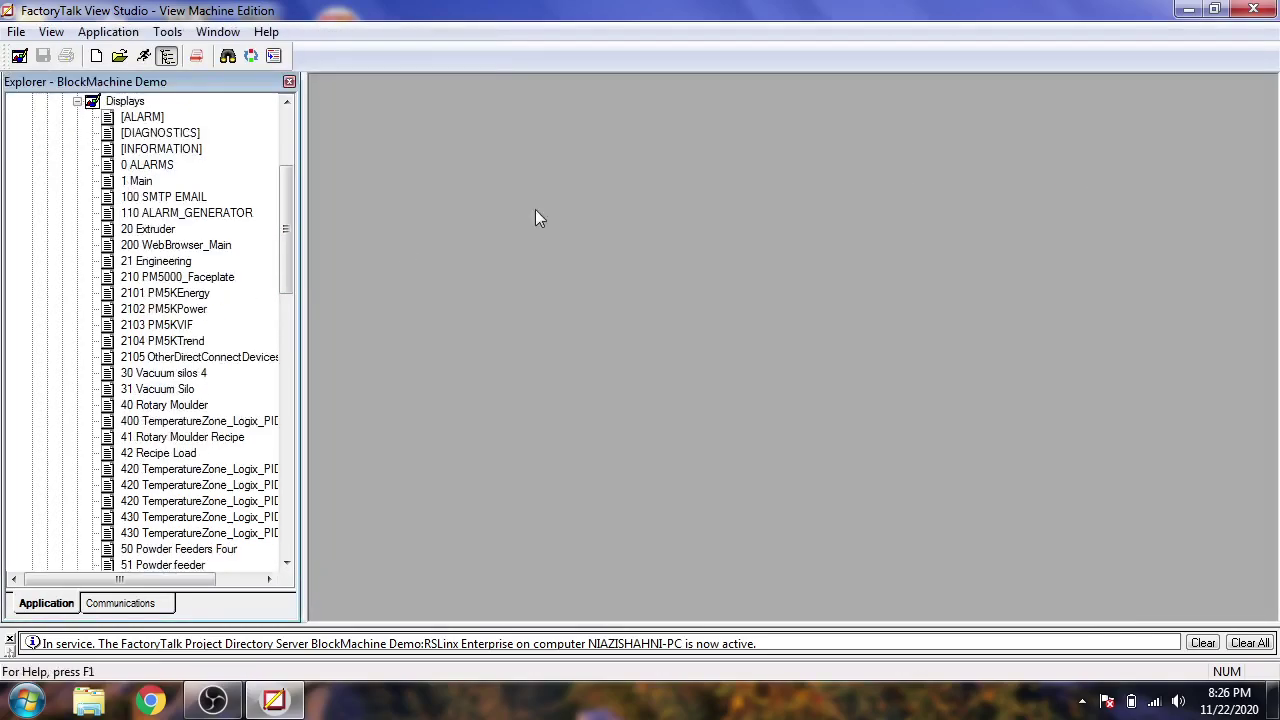
pyautogui.doubleClick(138, 181)
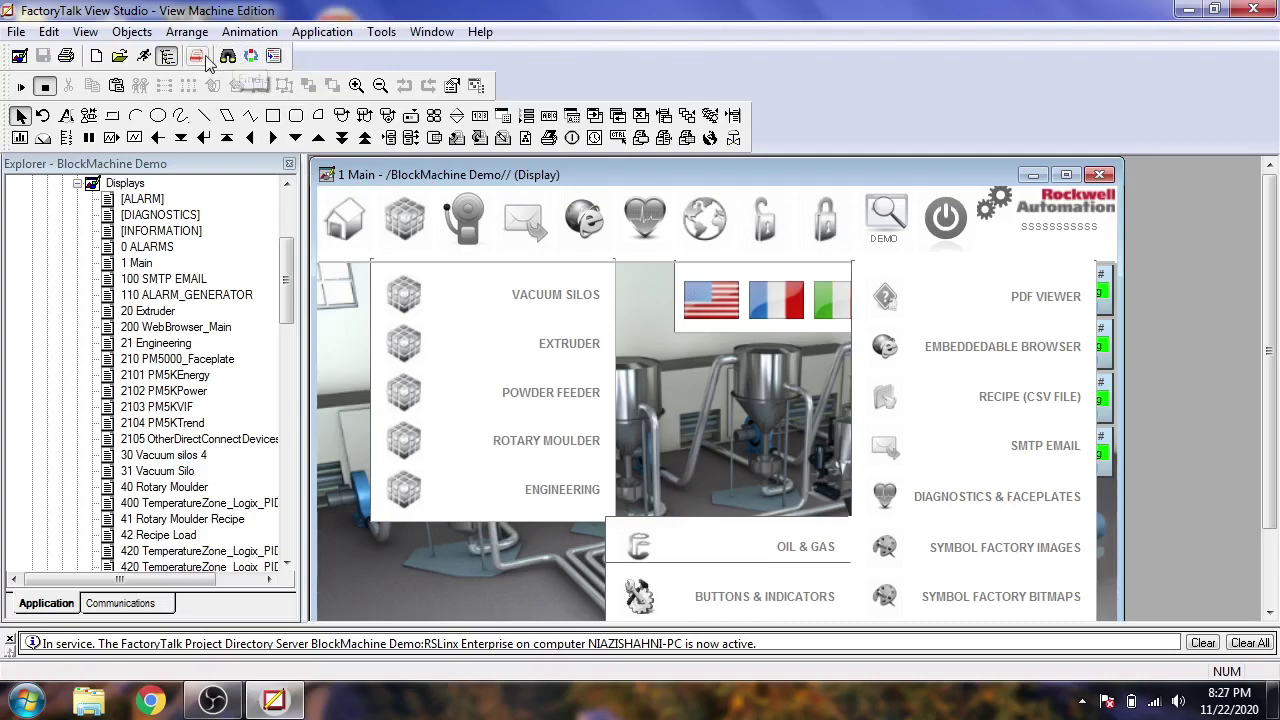
# Step: Test-run BlockMachine Demo in English (United States), dismiss the alarm banner, then close ME Station
pyautogui.click(152, 60)
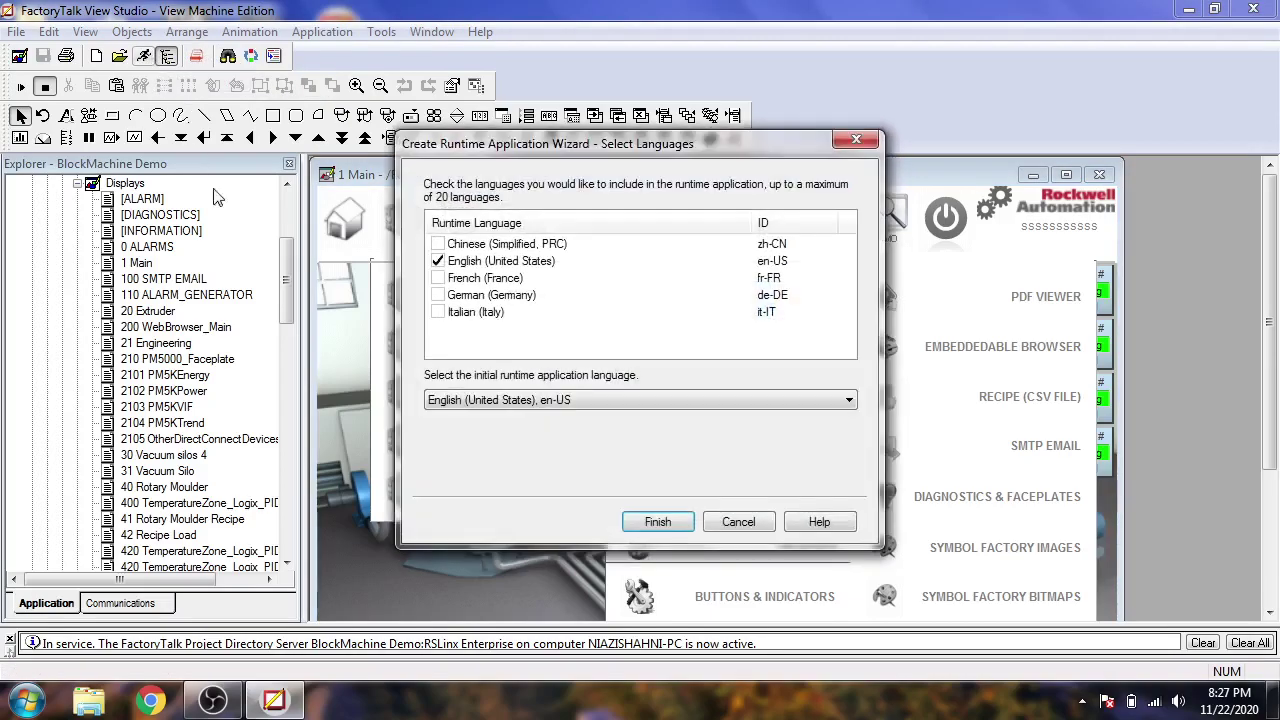
pyautogui.click(657, 521)
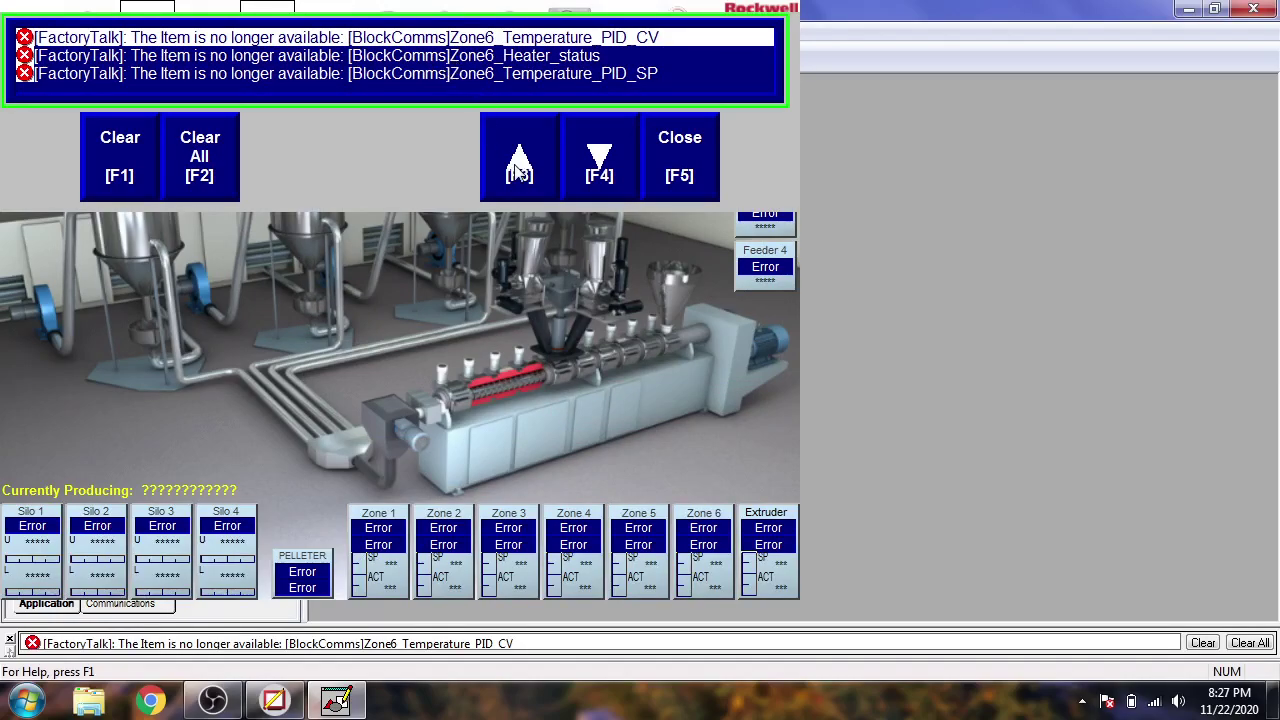
pyautogui.click(670, 188)
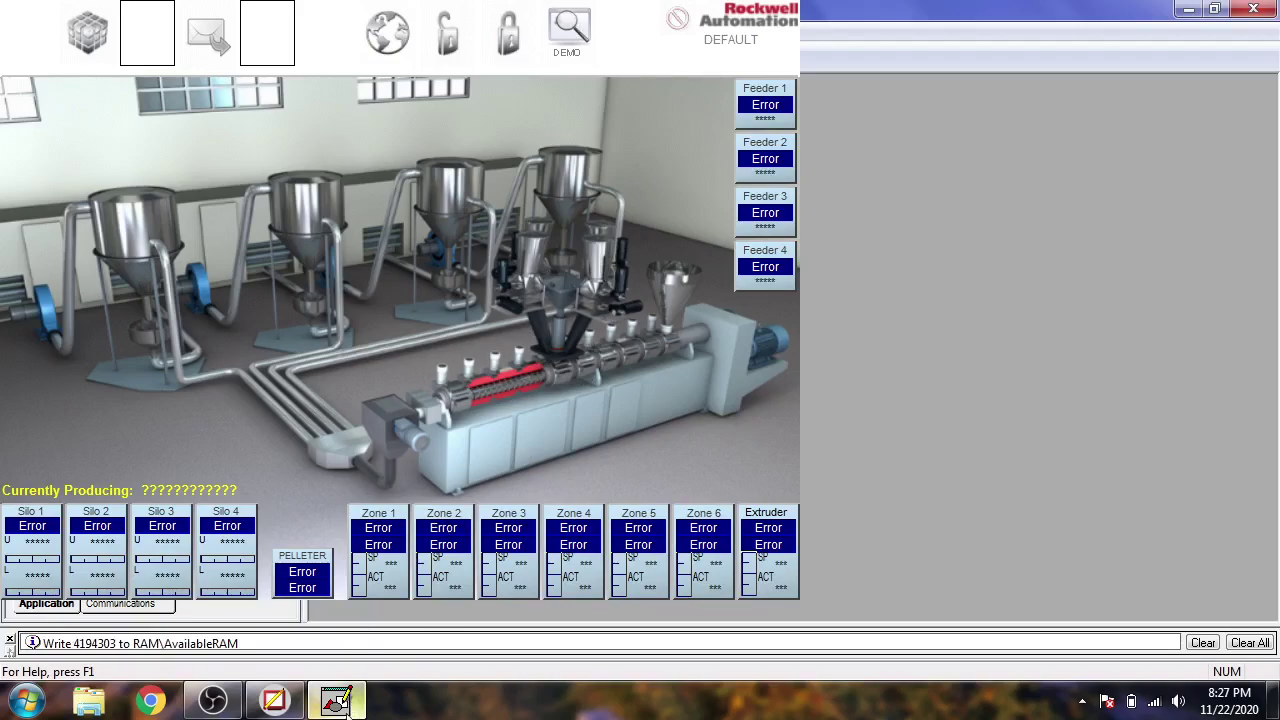
pyautogui.moveTo(350, 700)
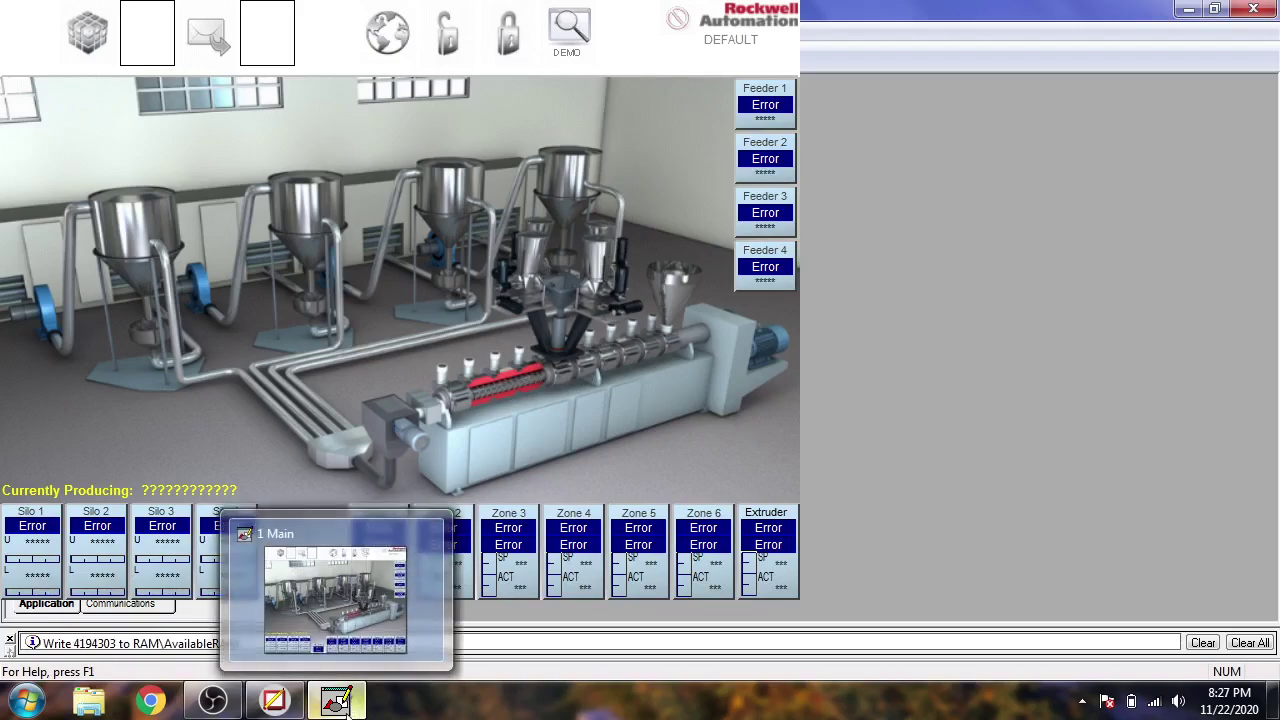
pyautogui.rightClick(352, 703)
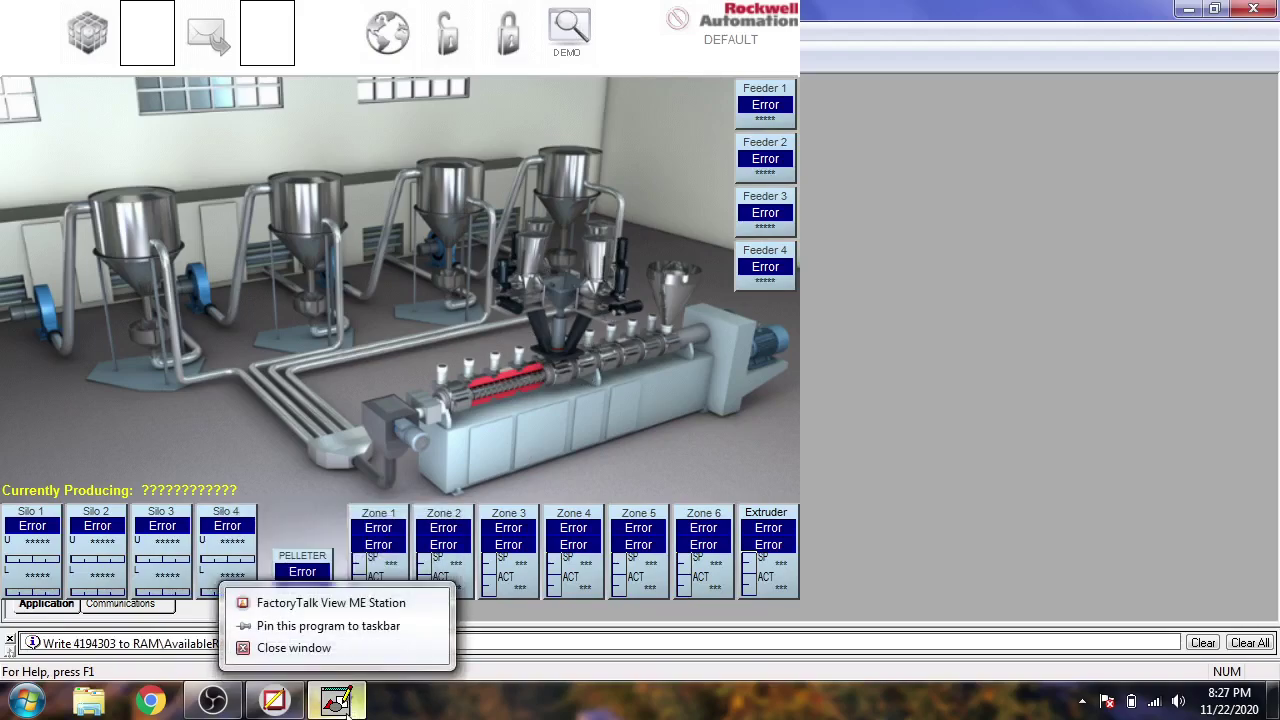
pyautogui.click(361, 648)
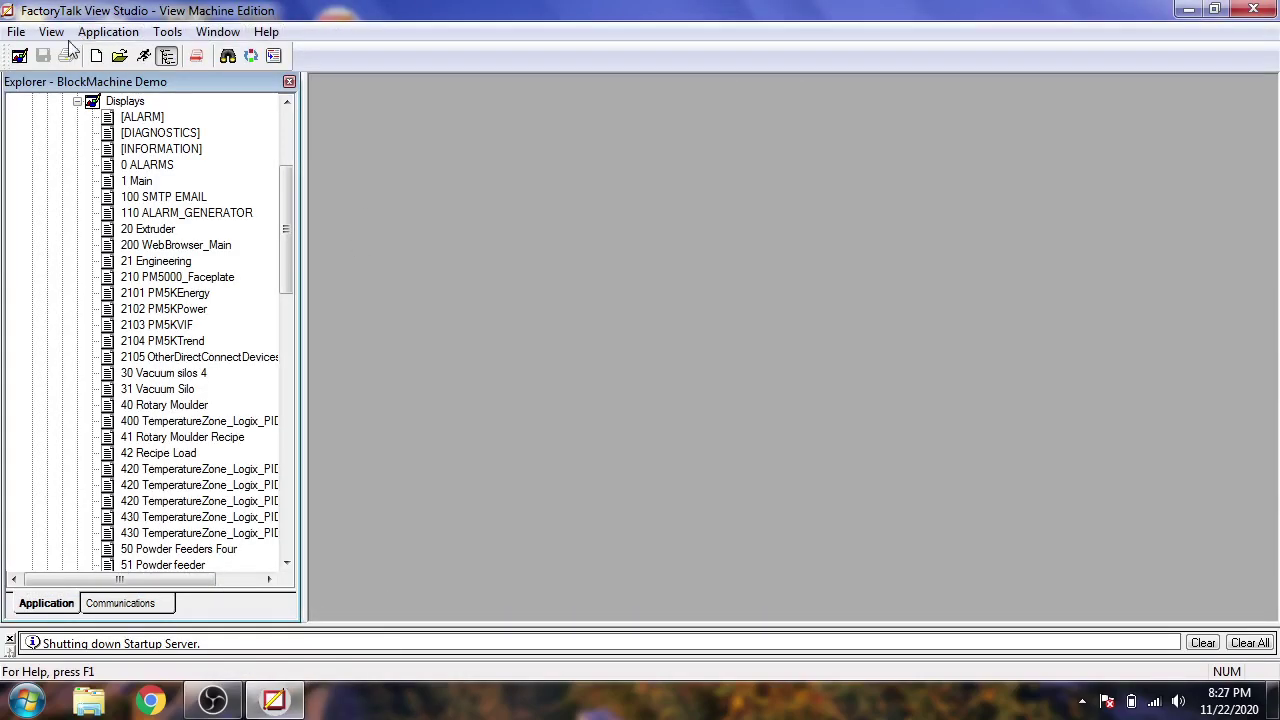
# Step: Collapse Displays and browse the HMI Tags, Graphics, Libraries and Images folders
pyautogui.moveTo(287, 278); pyautogui.dragTo(283, 196)
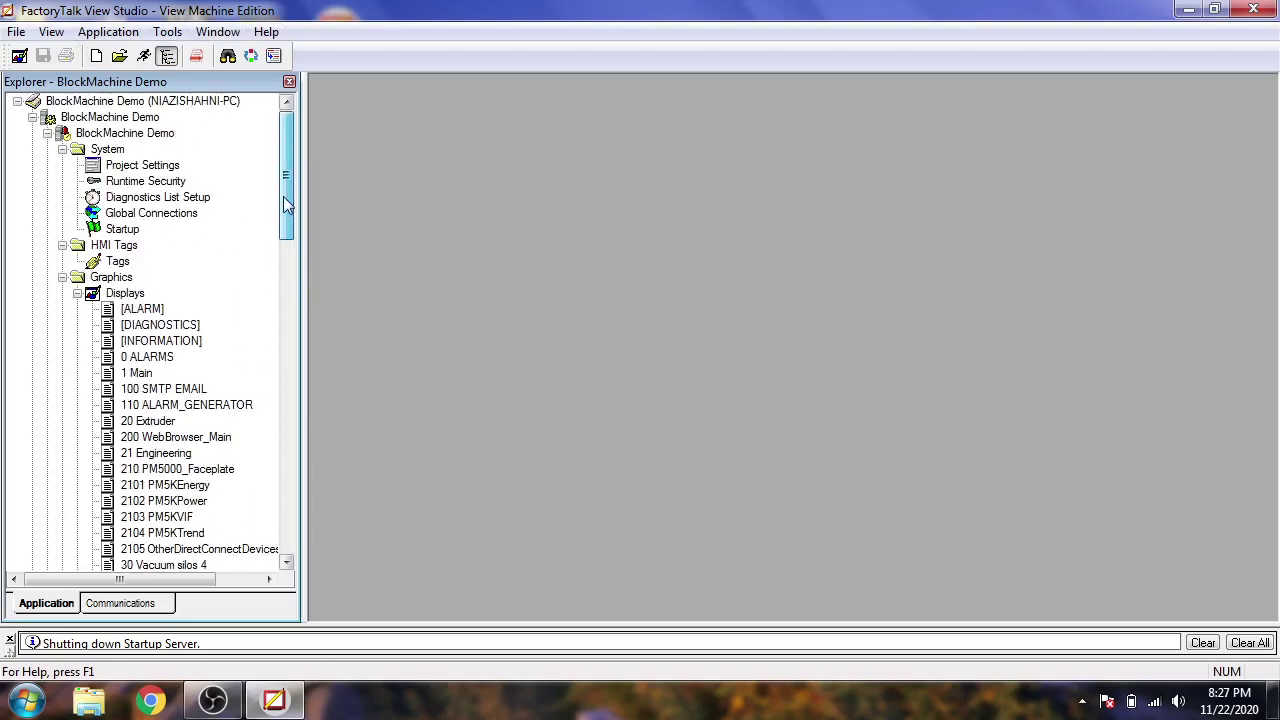
pyautogui.doubleClick(124, 290)
pyautogui.click(112, 246)
pyautogui.click(112, 278)
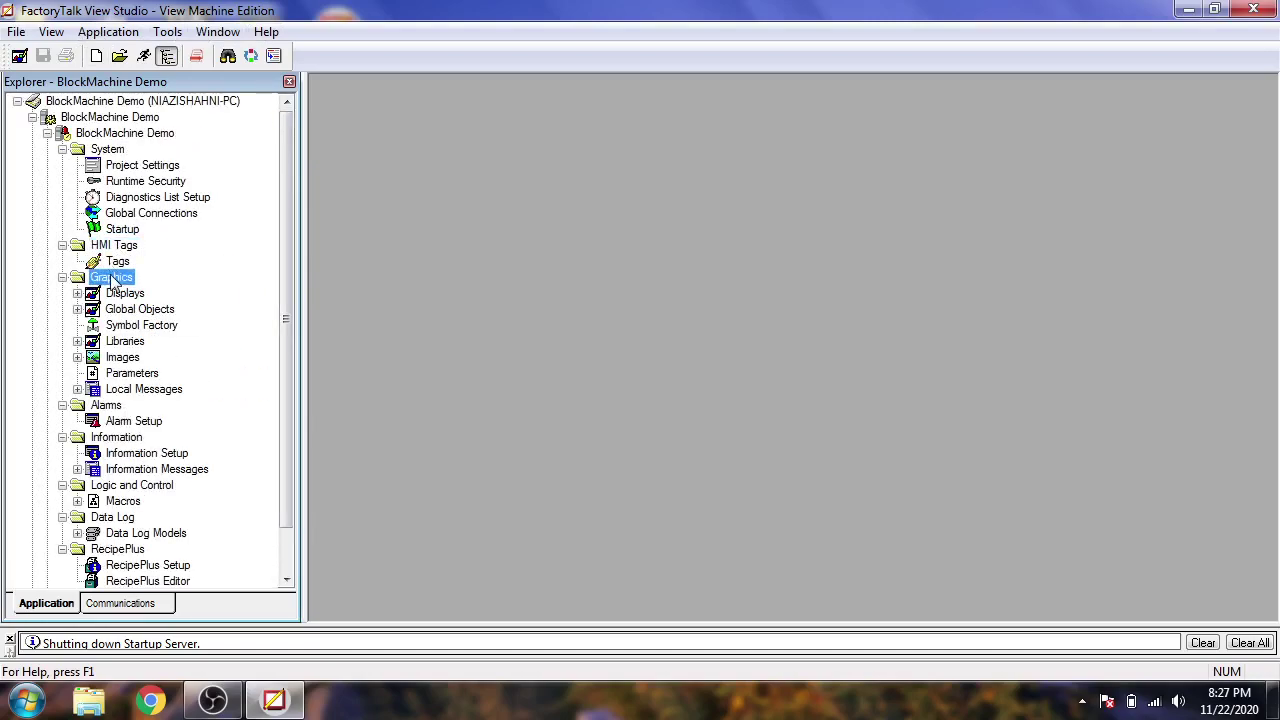
pyautogui.click(75, 341)
pyautogui.click(70, 345)
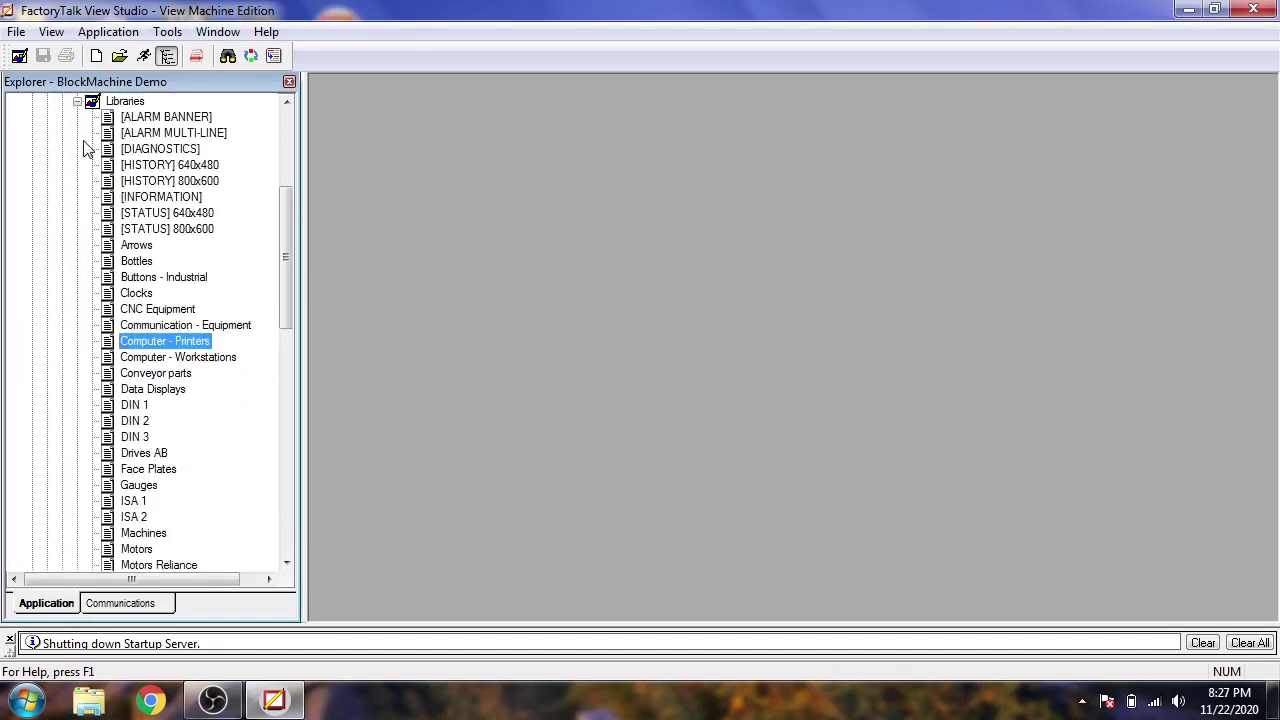
pyautogui.click(77, 102)
pyautogui.click(77, 309)
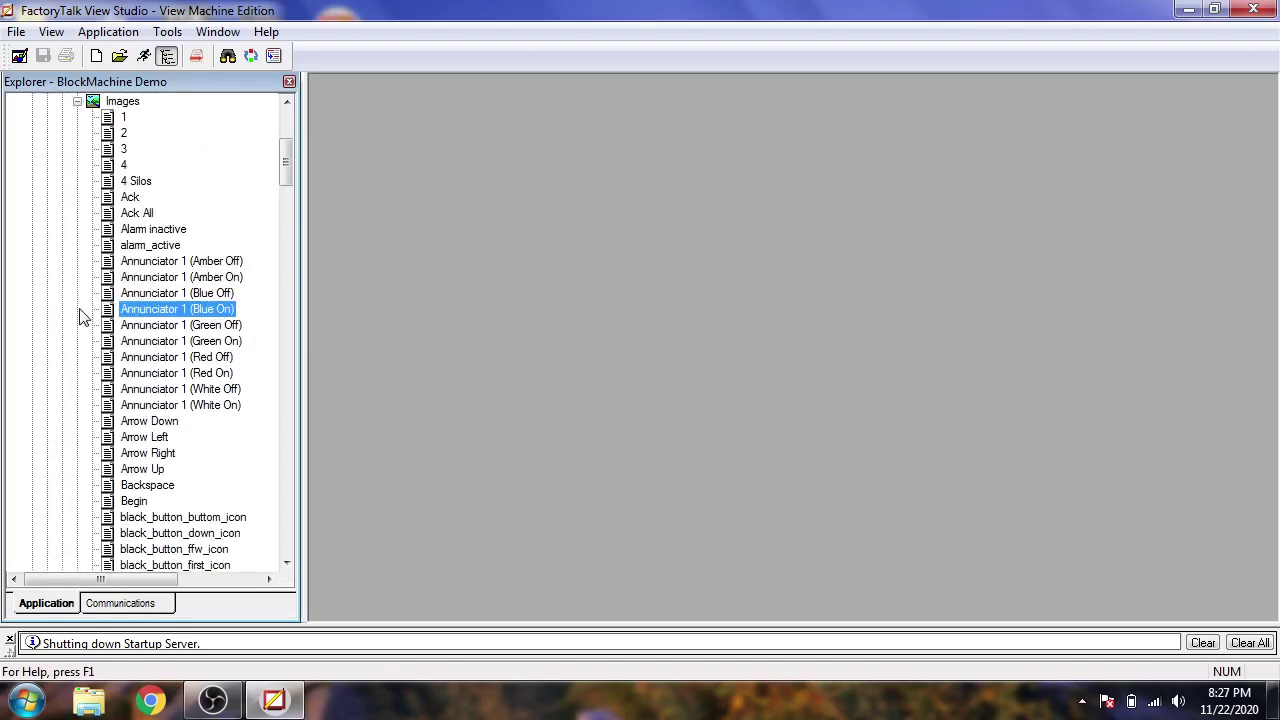
pyautogui.click(77, 102)
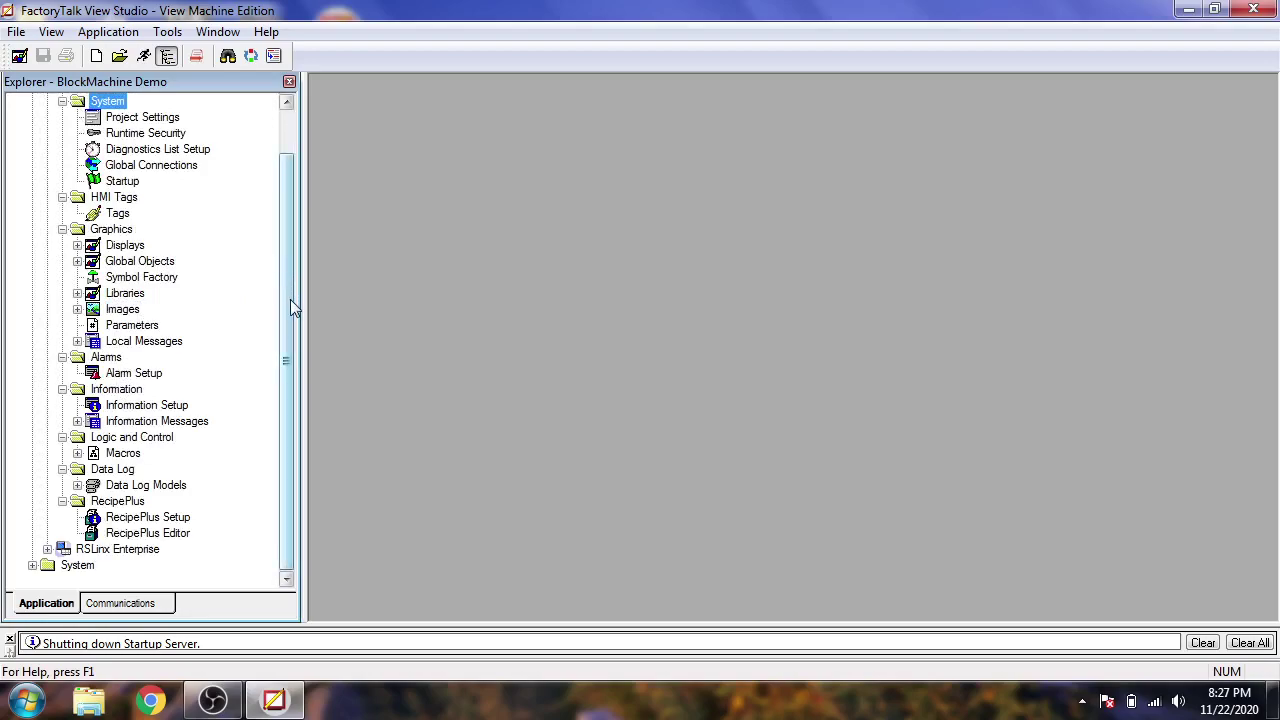
# Step: Expand and collapse RSLinx Enterprise to view its Communication Setup item
pyautogui.scroll(1, 290, 299)
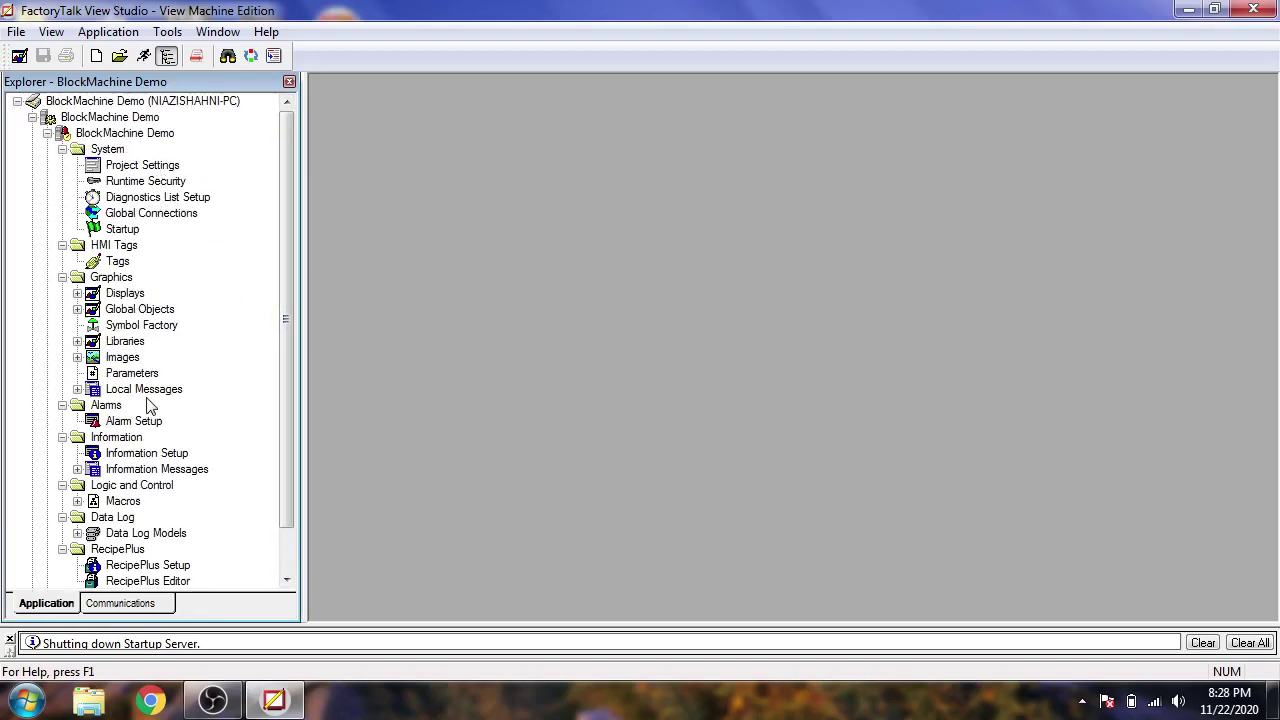
pyautogui.moveTo(283, 431); pyautogui.dragTo(153, 492)
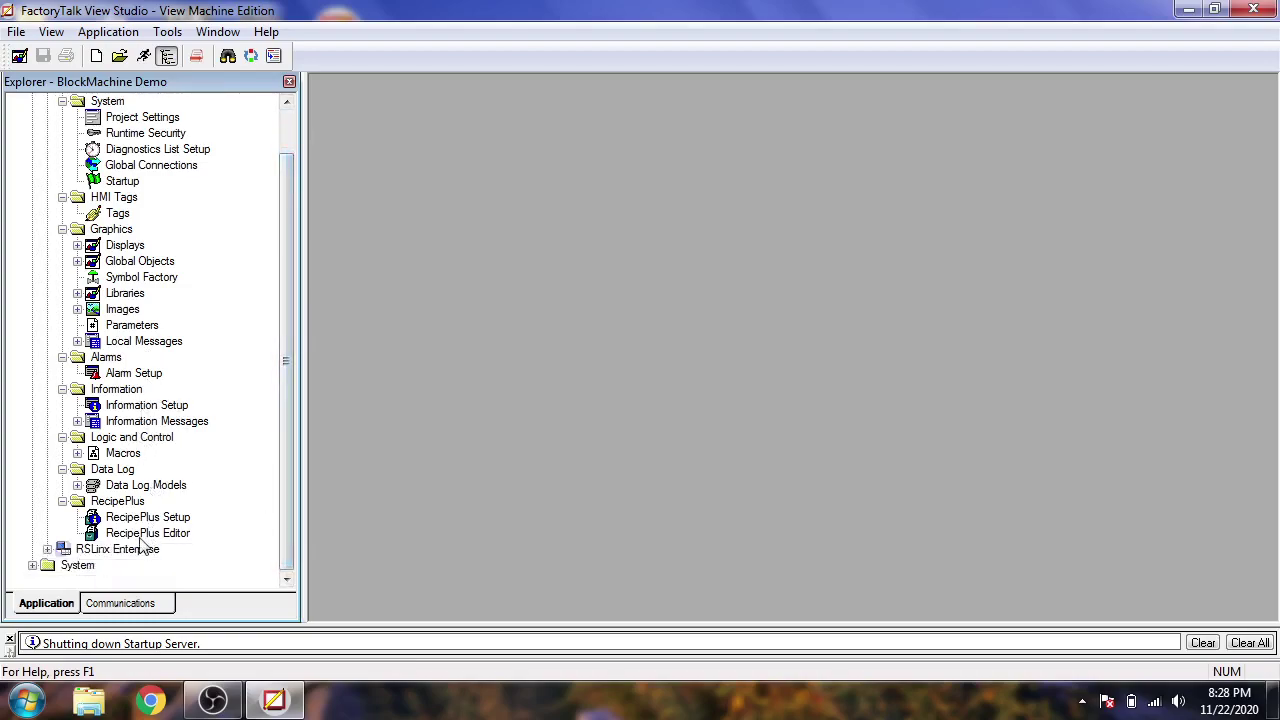
pyautogui.click(50, 554)
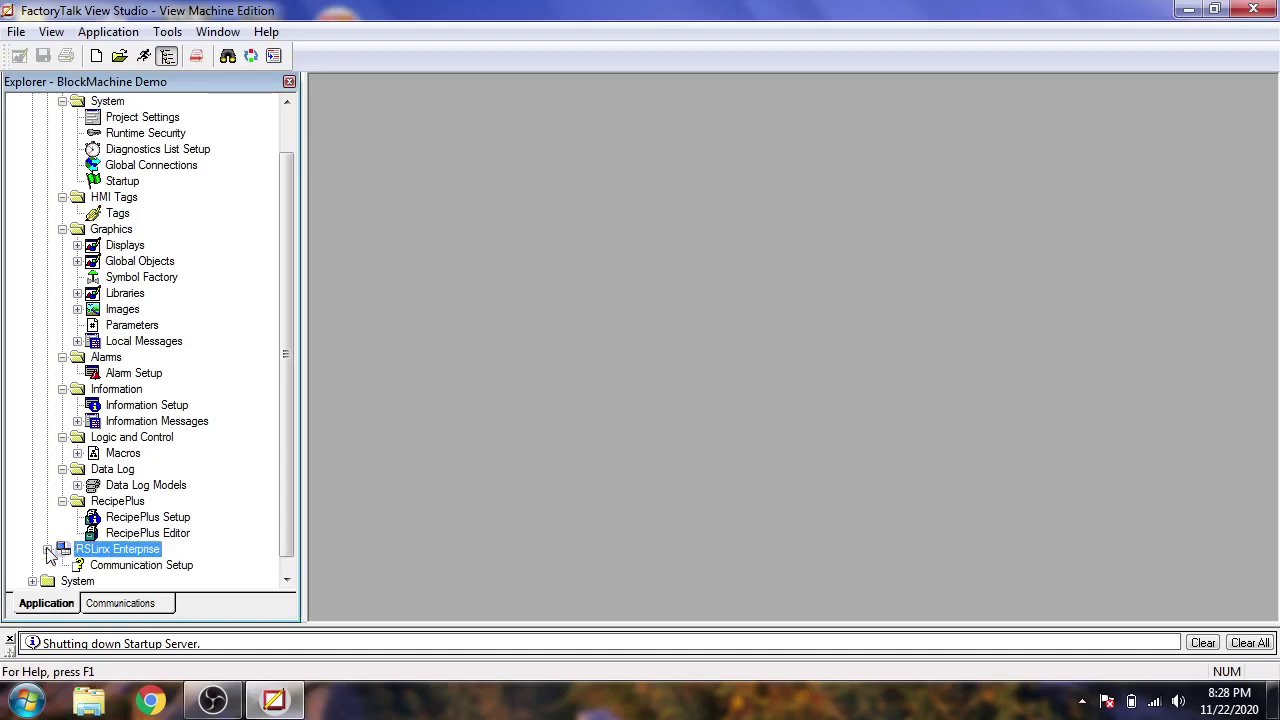
pyautogui.click(50, 554)
pyautogui.click(52, 555)
pyautogui.click(50, 552)
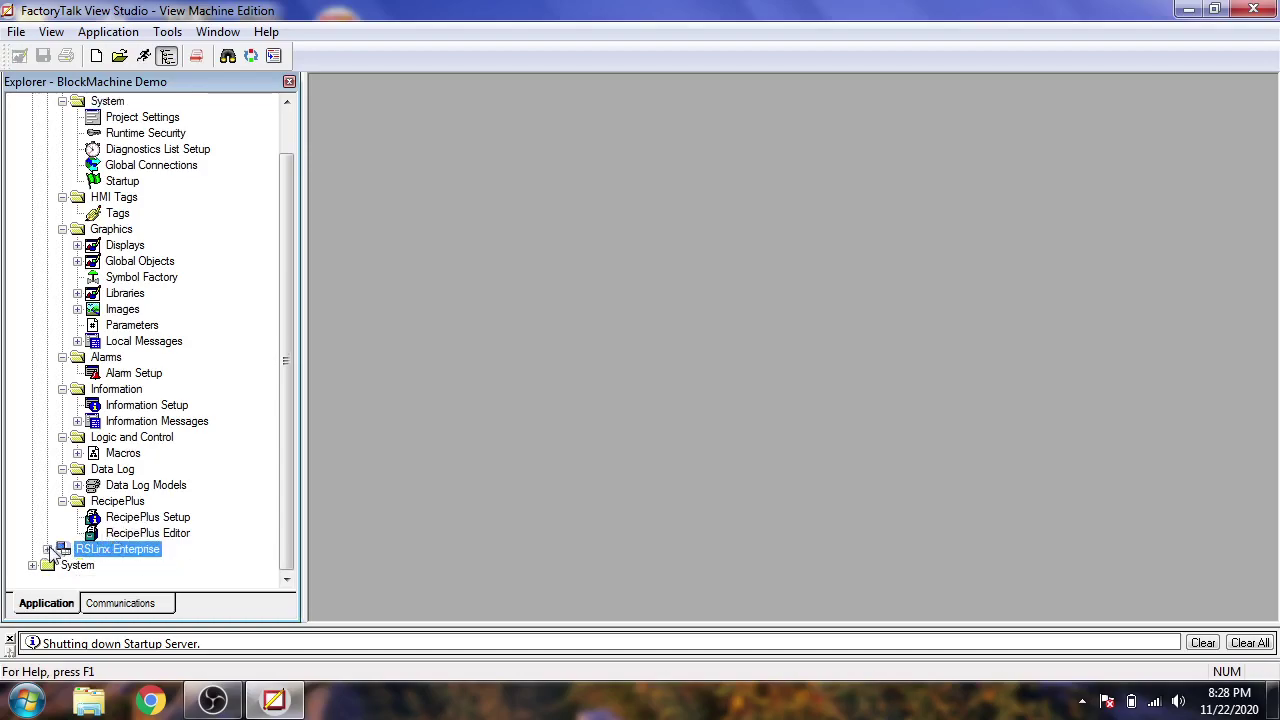
pyautogui.click(48, 550)
pyautogui.click(49, 551)
pyautogui.moveTo(289, 335); pyautogui.dragTo(289, 242)
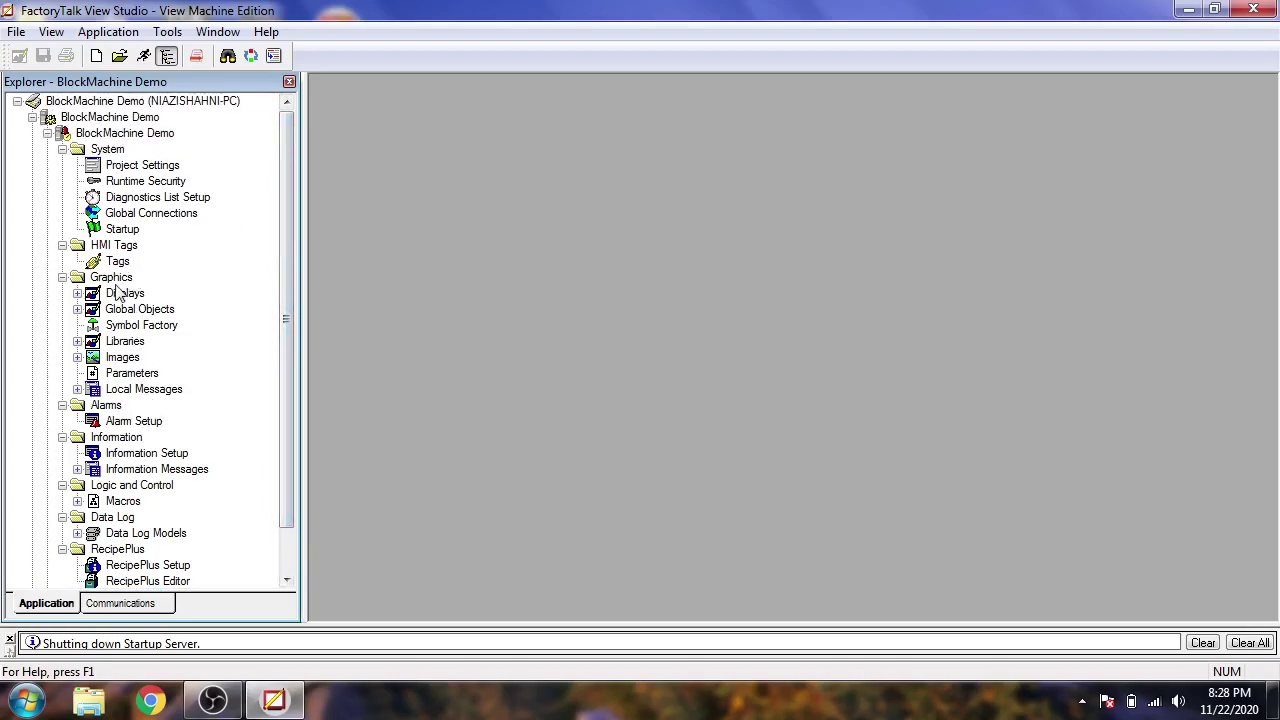
# Step: Select Alarm Setup and the BlockMachine Demo project nodes, then close the application
pyautogui.click(137, 421)
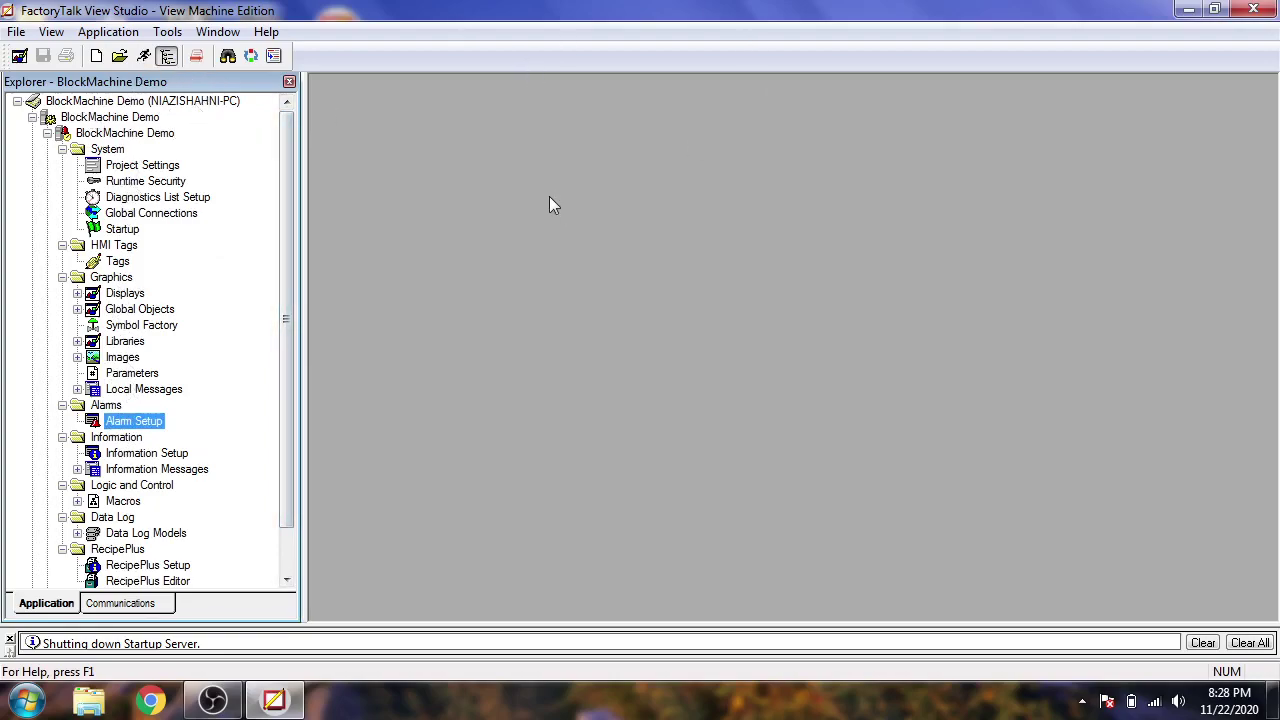
pyautogui.click(88, 135)
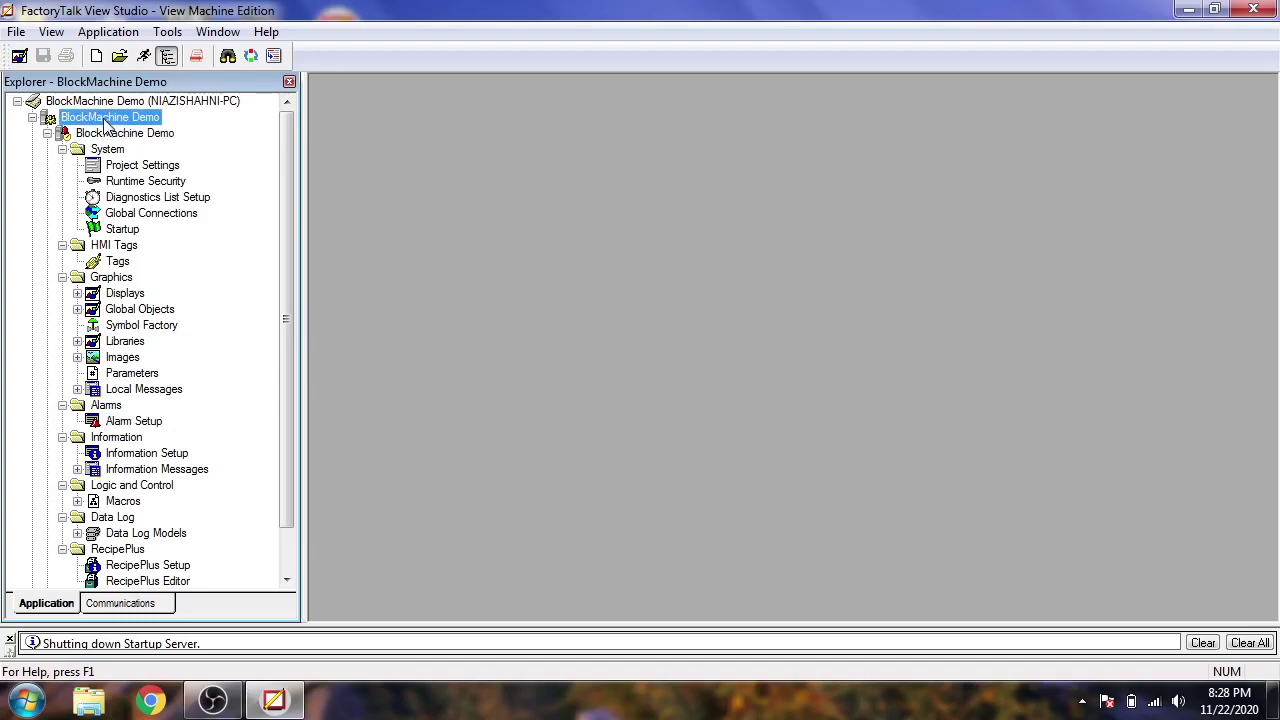
pyautogui.click(104, 119)
pyautogui.click(90, 137)
pyautogui.click(100, 119)
pyautogui.click(86, 137)
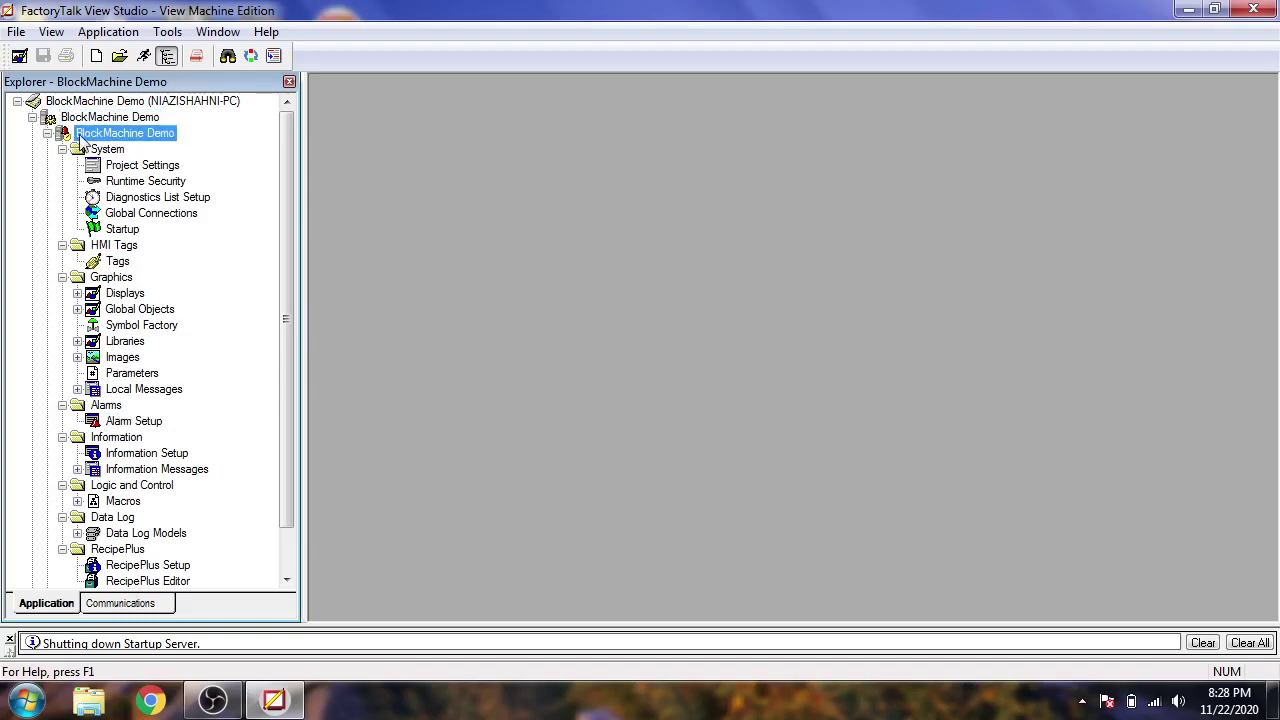
pyautogui.click(100, 119)
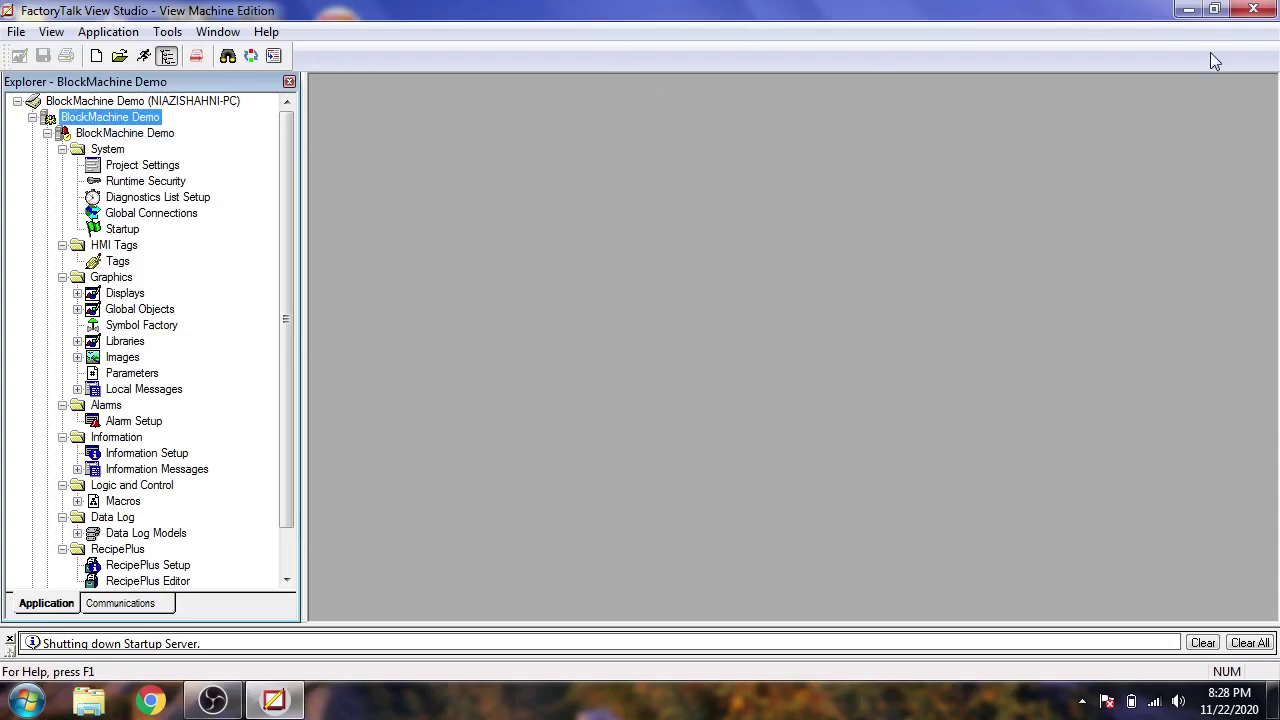
pyautogui.click(1253, 9)
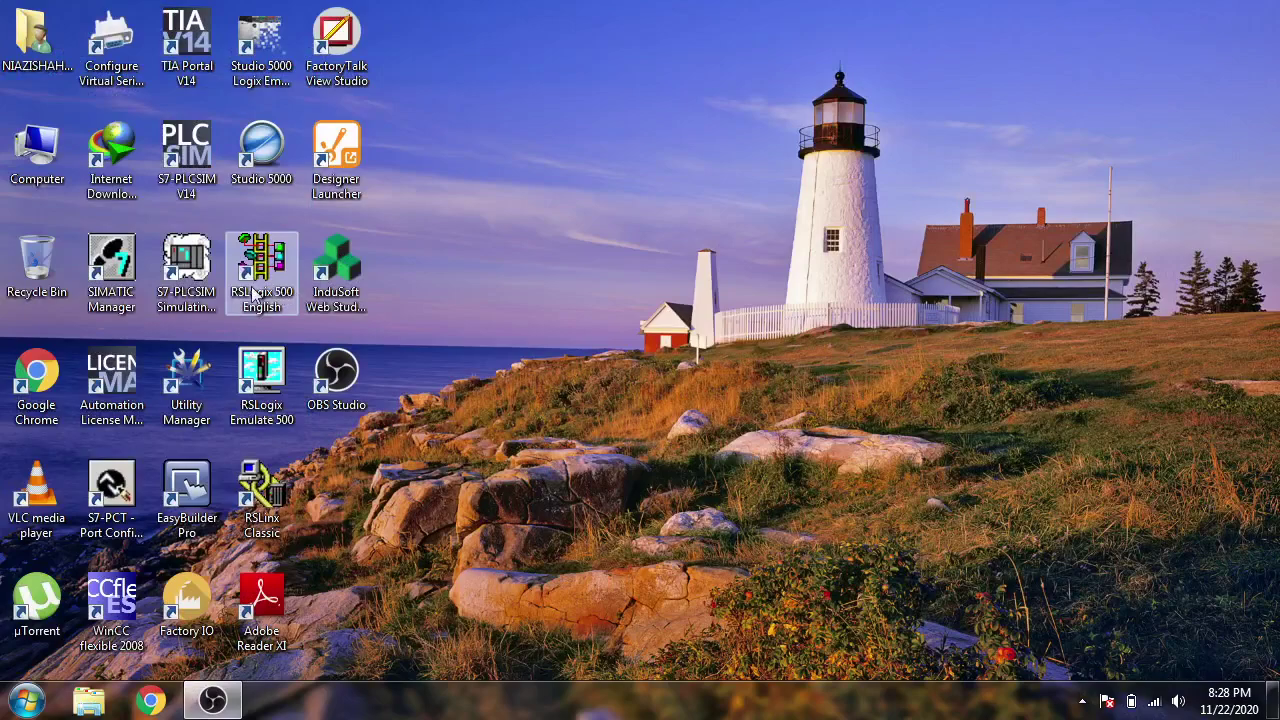
# Step: Relaunch Studio as a Site Edition Local Station and open the existing InstantFizz_SE application
pyautogui.doubleClick(341, 82)
pyautogui.click(701, 358)
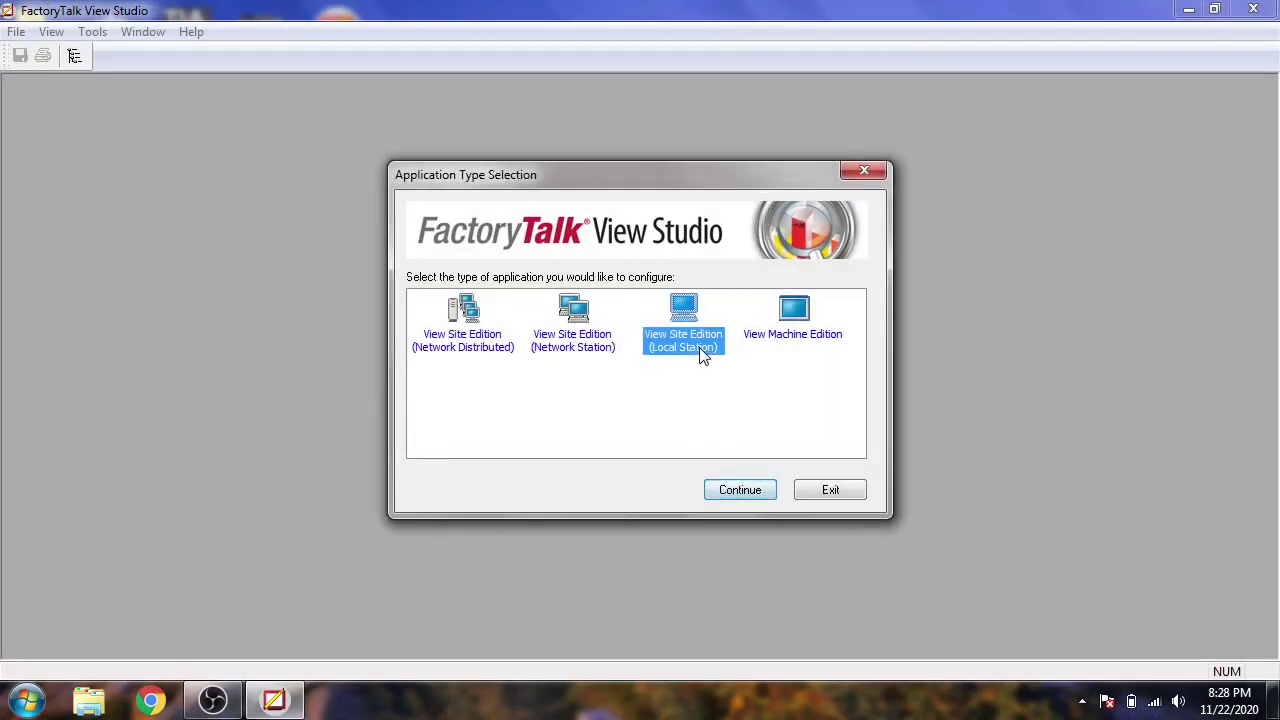
pyautogui.click(743, 489)
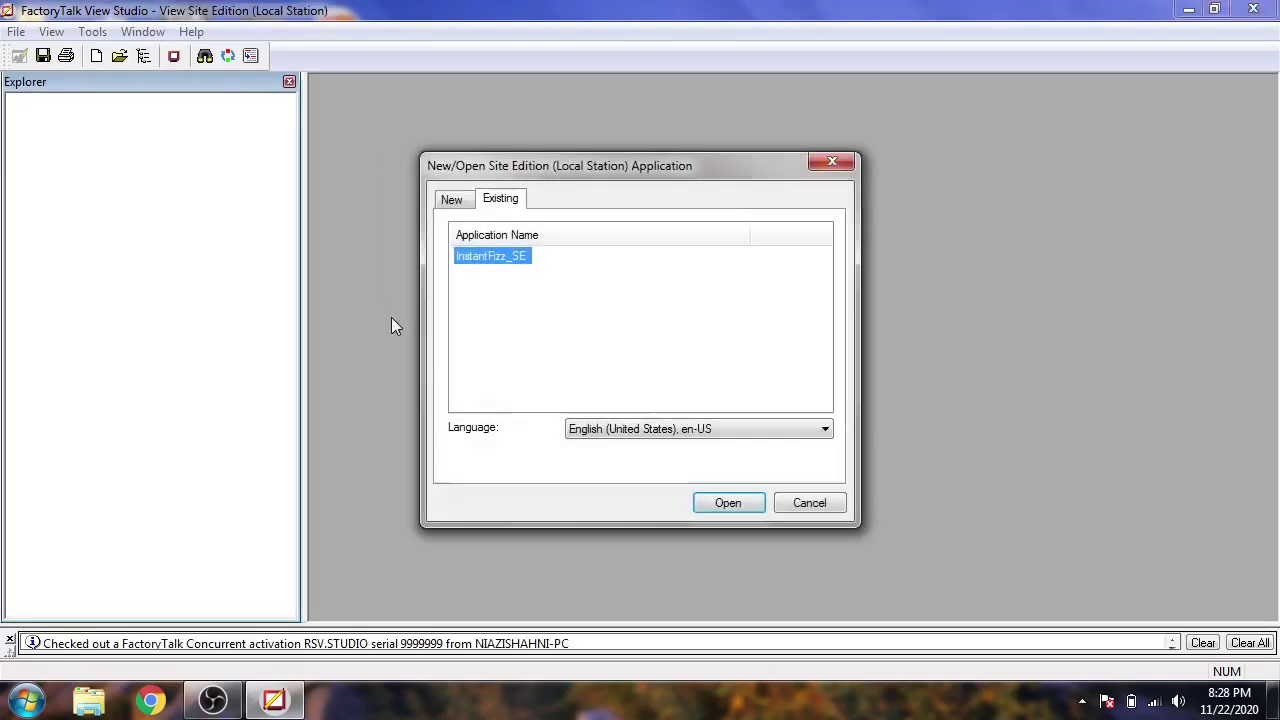
pyautogui.click(452, 200)
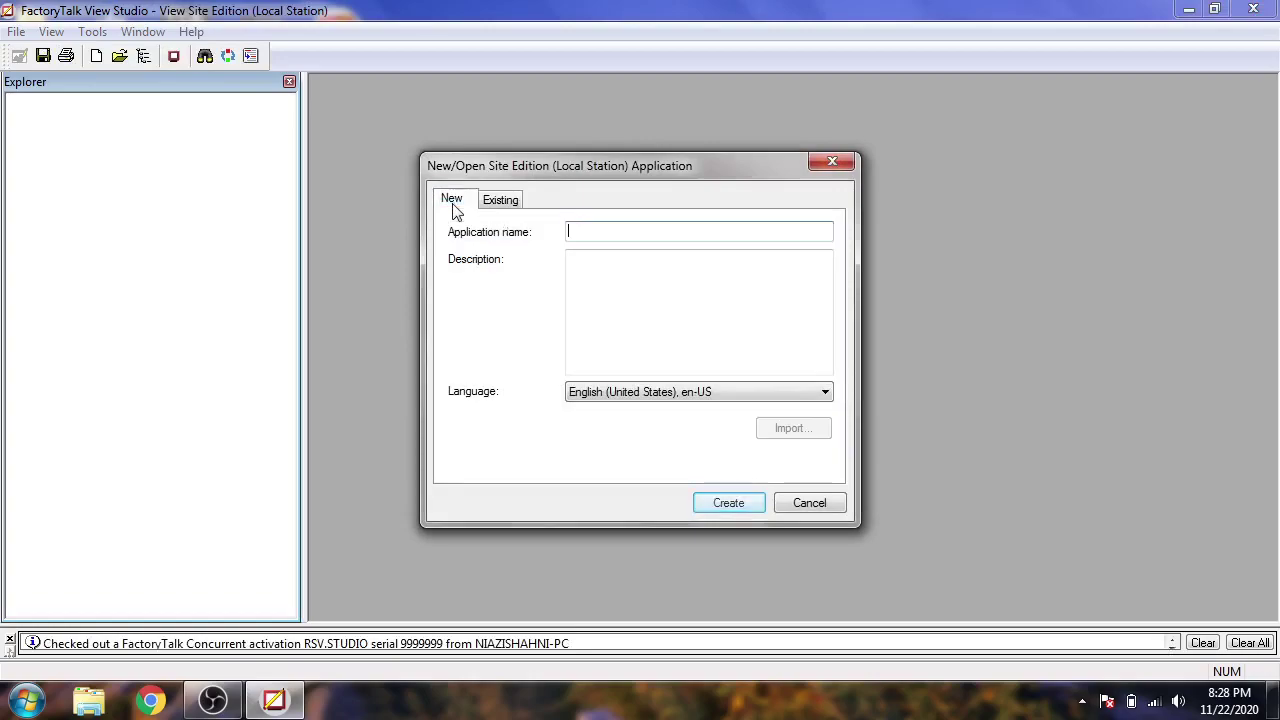
pyautogui.click(500, 200)
pyautogui.click(492, 258)
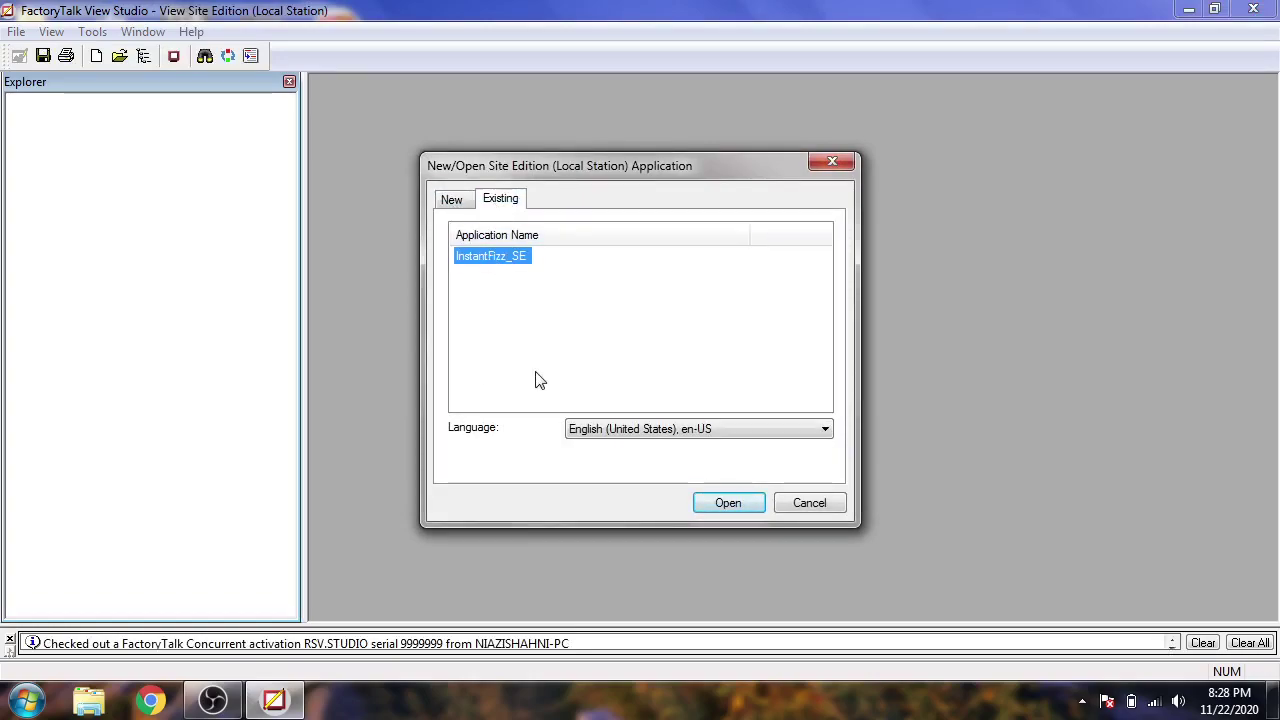
pyautogui.click(710, 503)
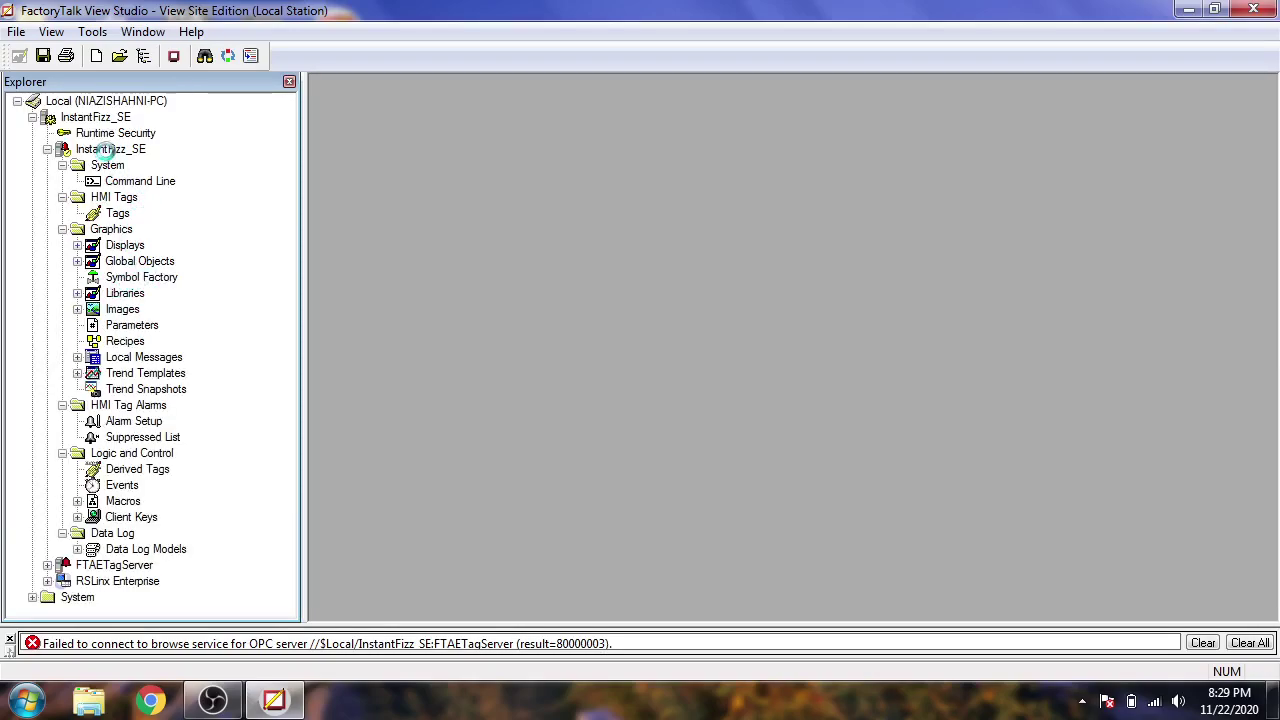
# Step: Check the InstantFizz_SE server's context menu, select Global Objects and Symbol Factory, then expand Displays
pyautogui.scroll(1, 285, 183)
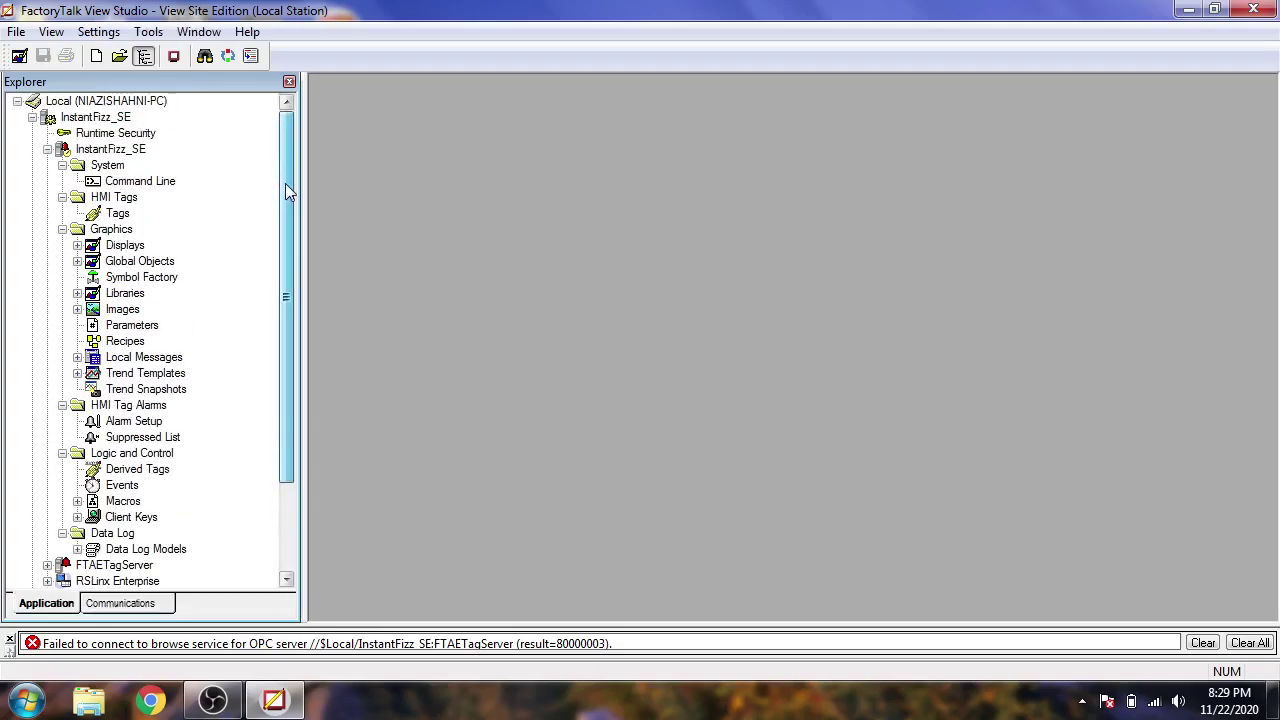
pyautogui.click(113, 150)
pyautogui.rightClick(108, 152)
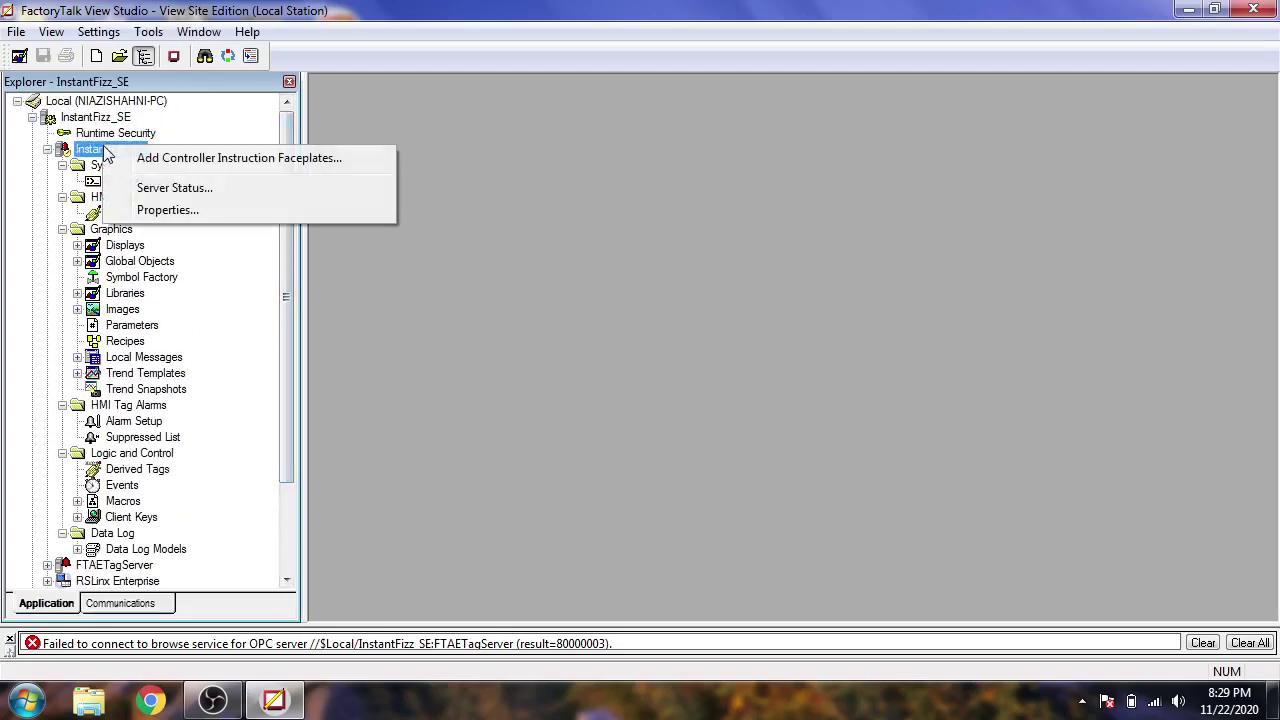
pyautogui.press('Escape')
pyautogui.click(145, 261)
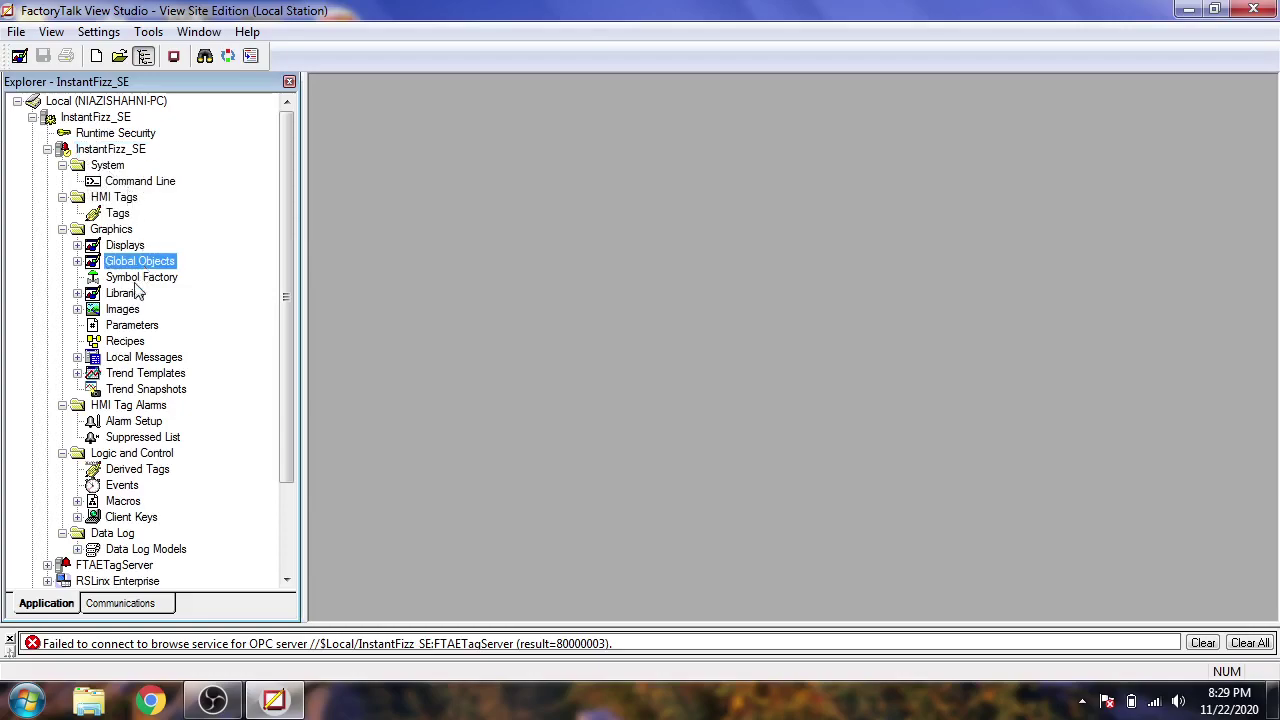
pyautogui.click(130, 280)
pyautogui.doubleClick(77, 245)
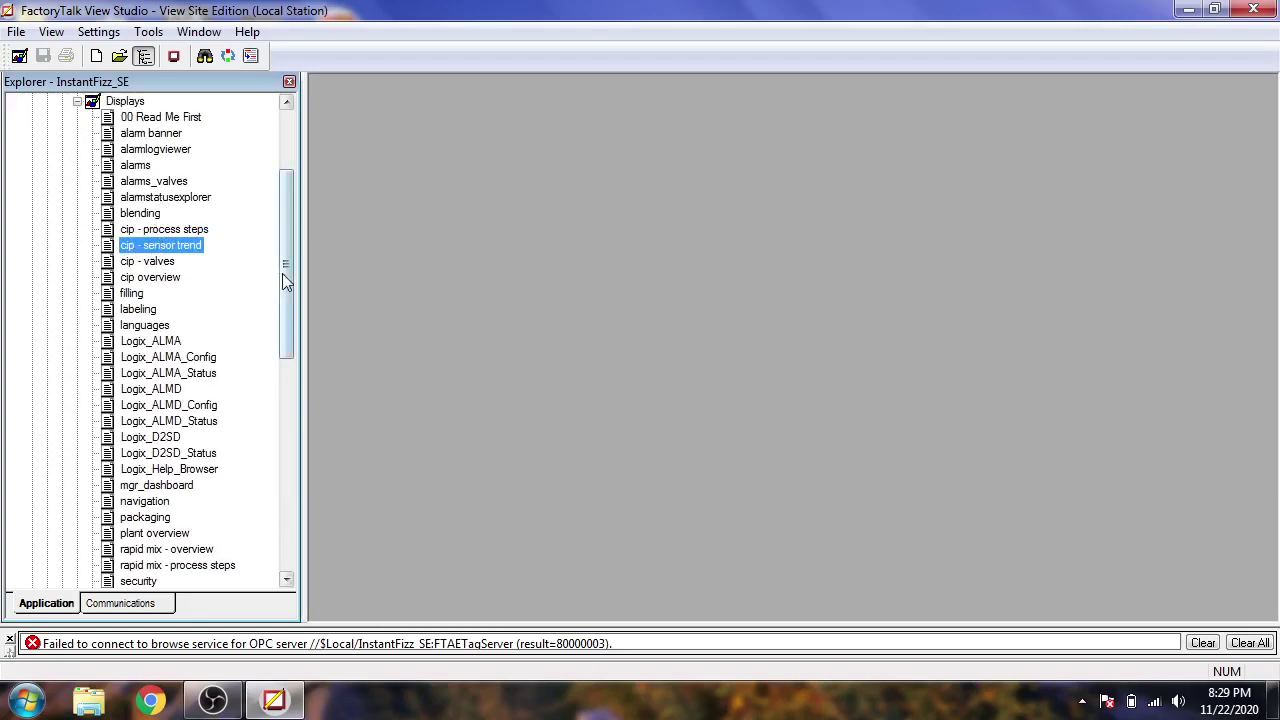
pyautogui.moveTo(282, 273); pyautogui.dragTo(292, 248)
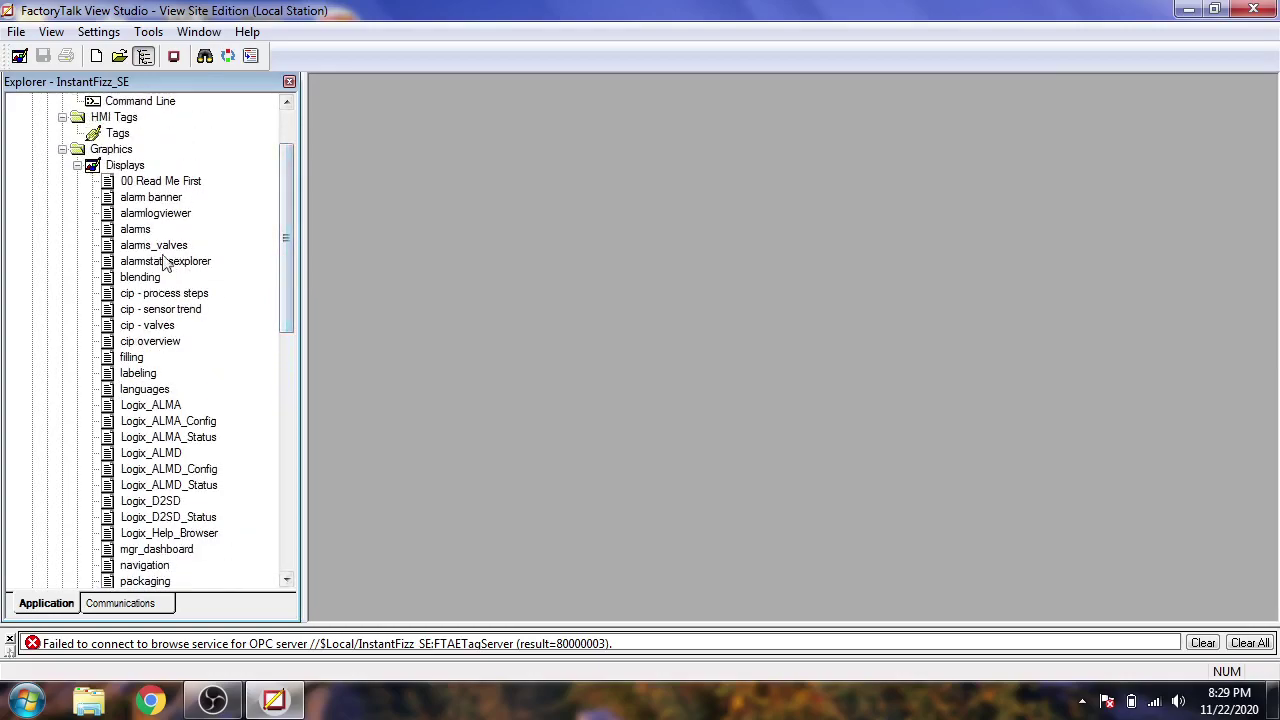
# Step: Open the filling display and scroll down to the bottle filler, conveyor and status panels
pyautogui.doubleClick(131, 357)
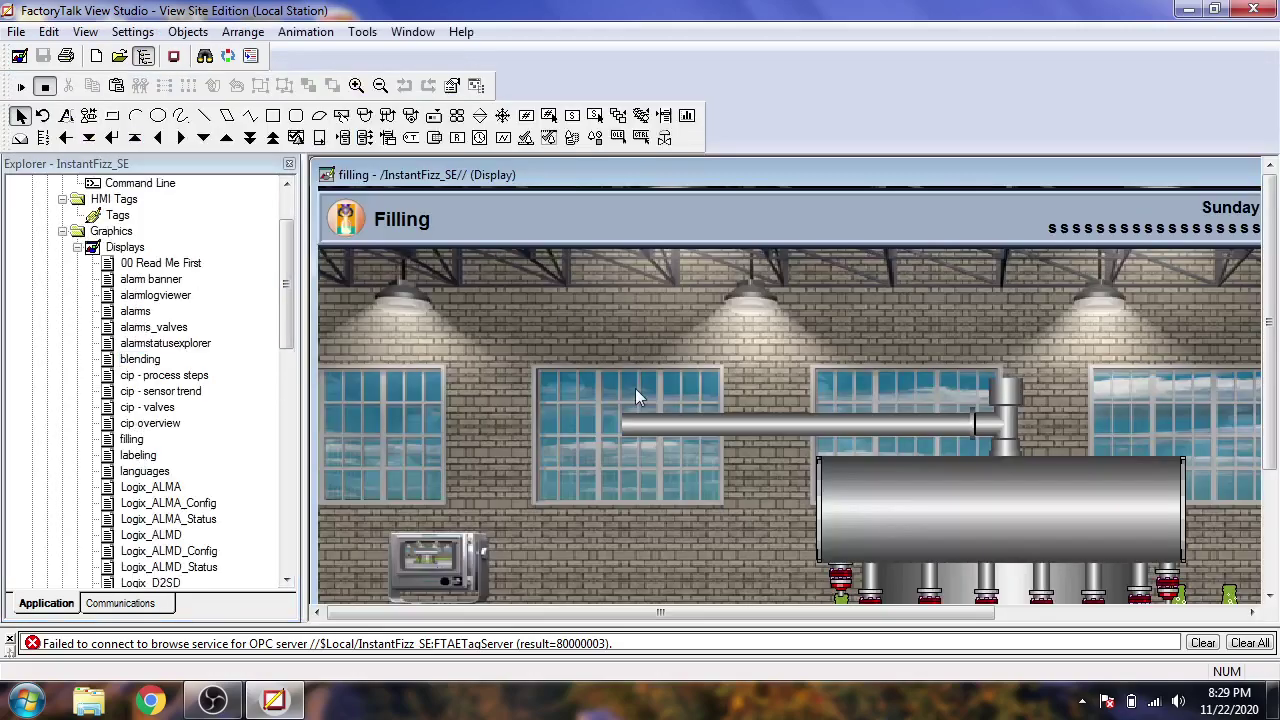
pyautogui.moveTo(1271, 255); pyautogui.dragTo(1272, 370)
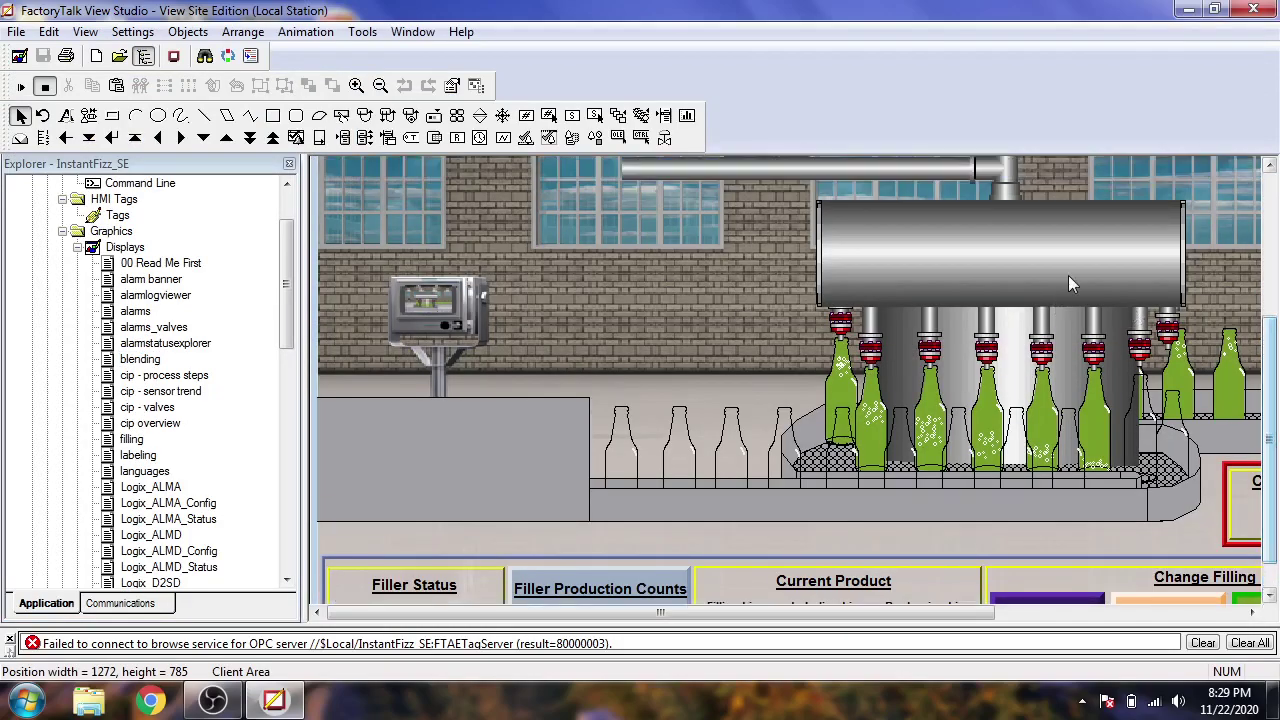
# Step: Create and name a new SE Client configuration file as a Local Station client
pyautogui.click(174, 58)
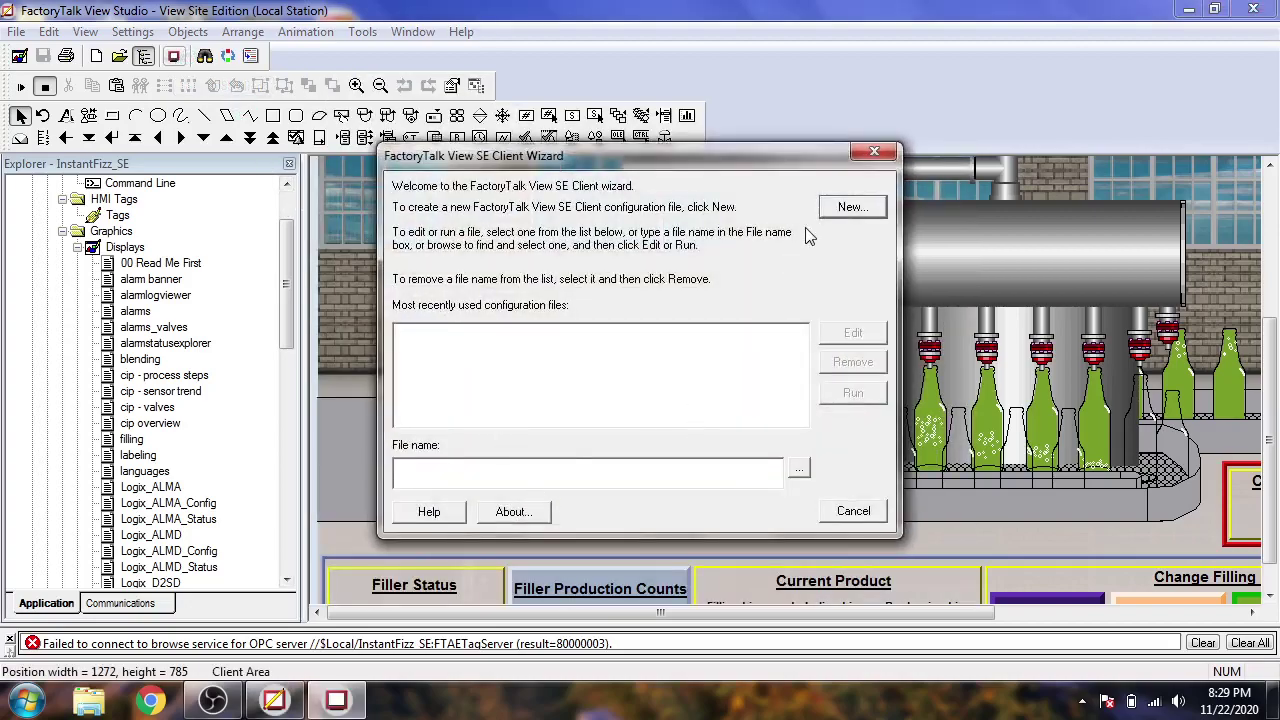
pyautogui.click(848, 208)
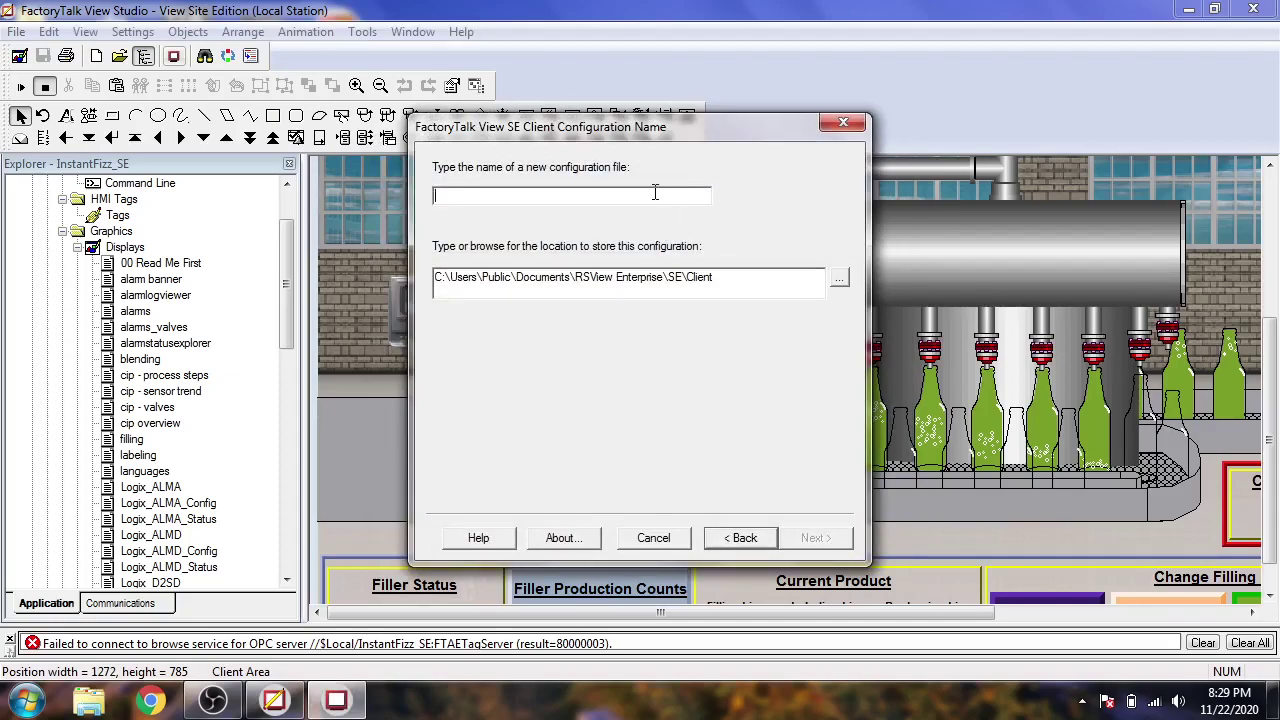
pyautogui.write('new')
pyautogui.click(805, 545)
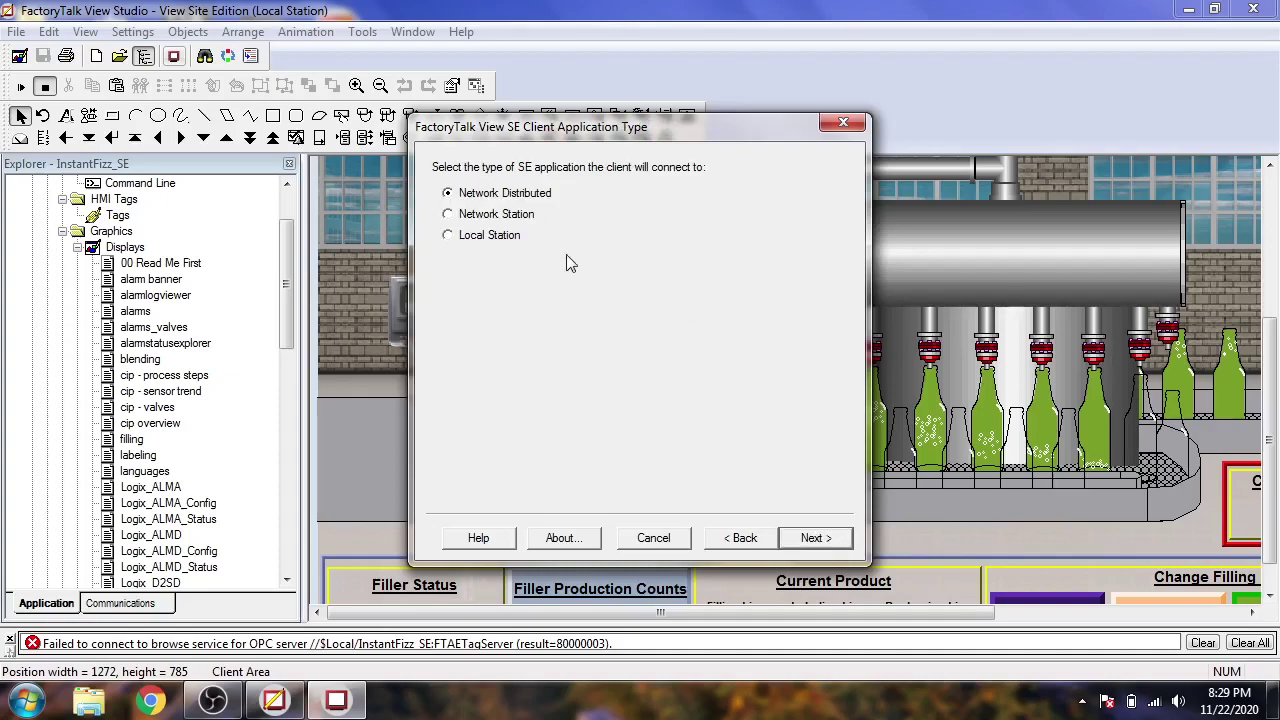
pyautogui.click(503, 237)
pyautogui.click(812, 538)
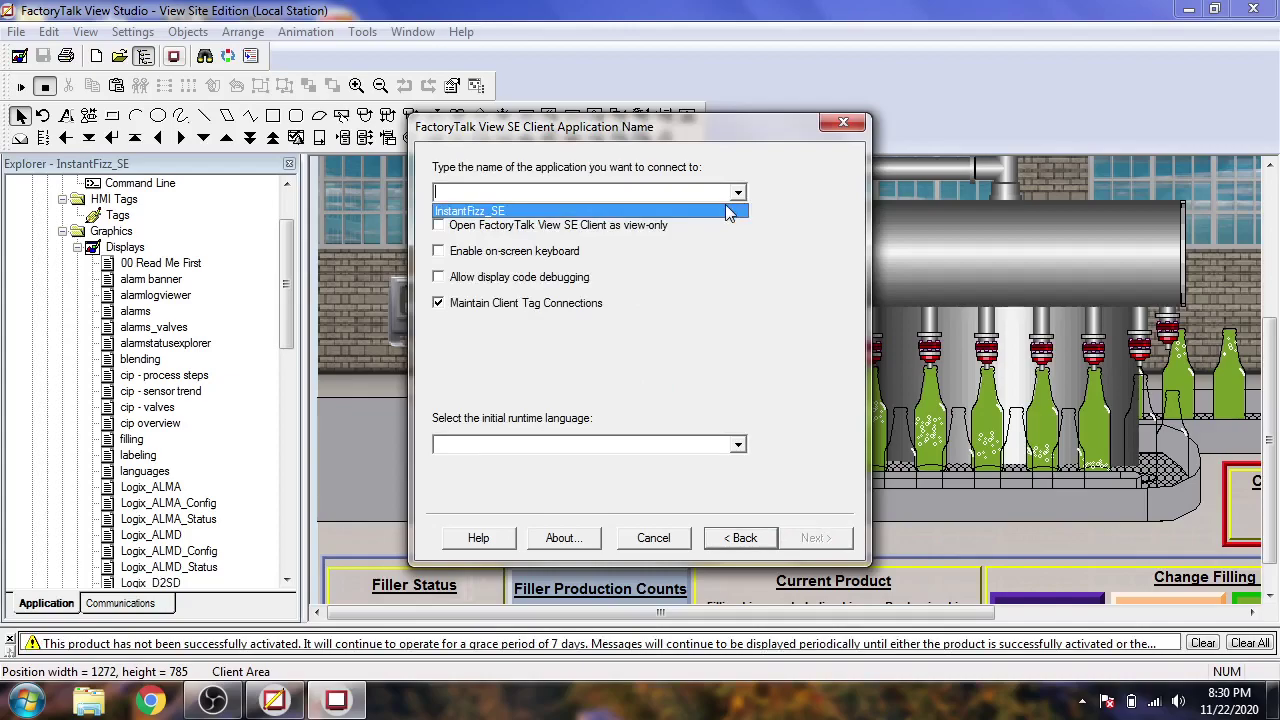
# Step: Connect the client to InstantFizz_SE with English (United States) as the runtime language
pyautogui.click(737, 210)
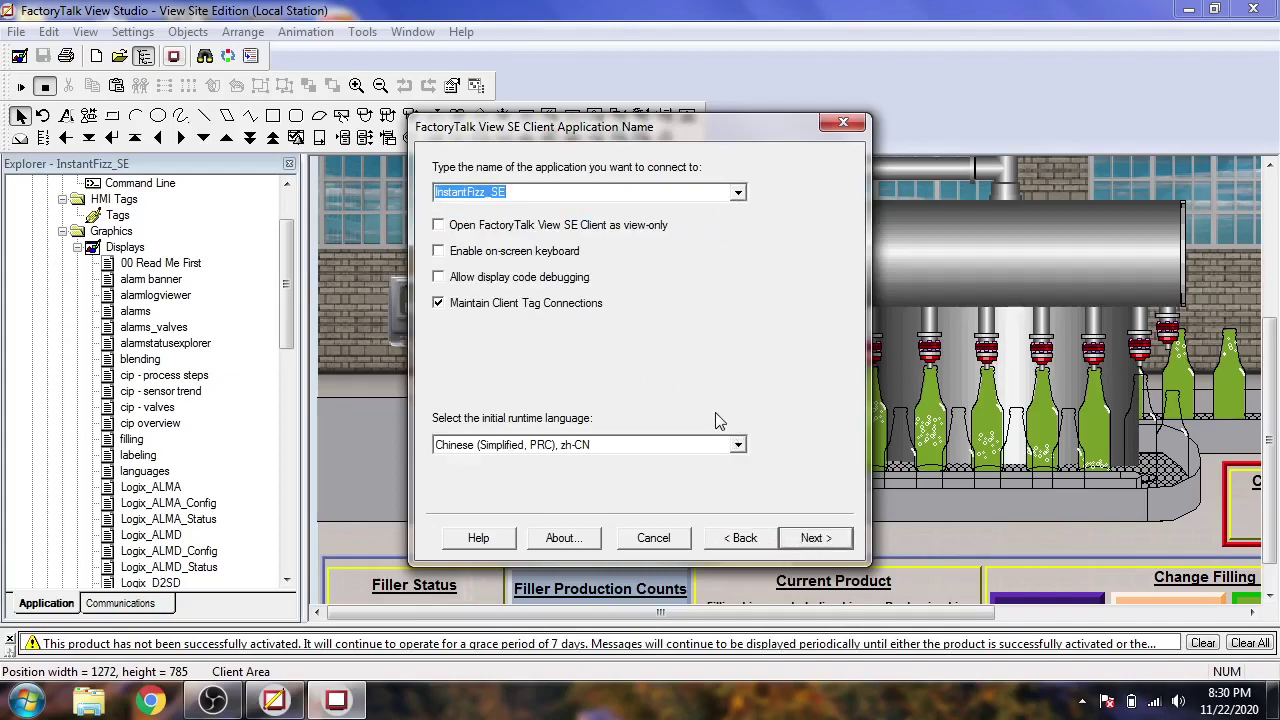
pyautogui.click(731, 447)
pyautogui.click(712, 481)
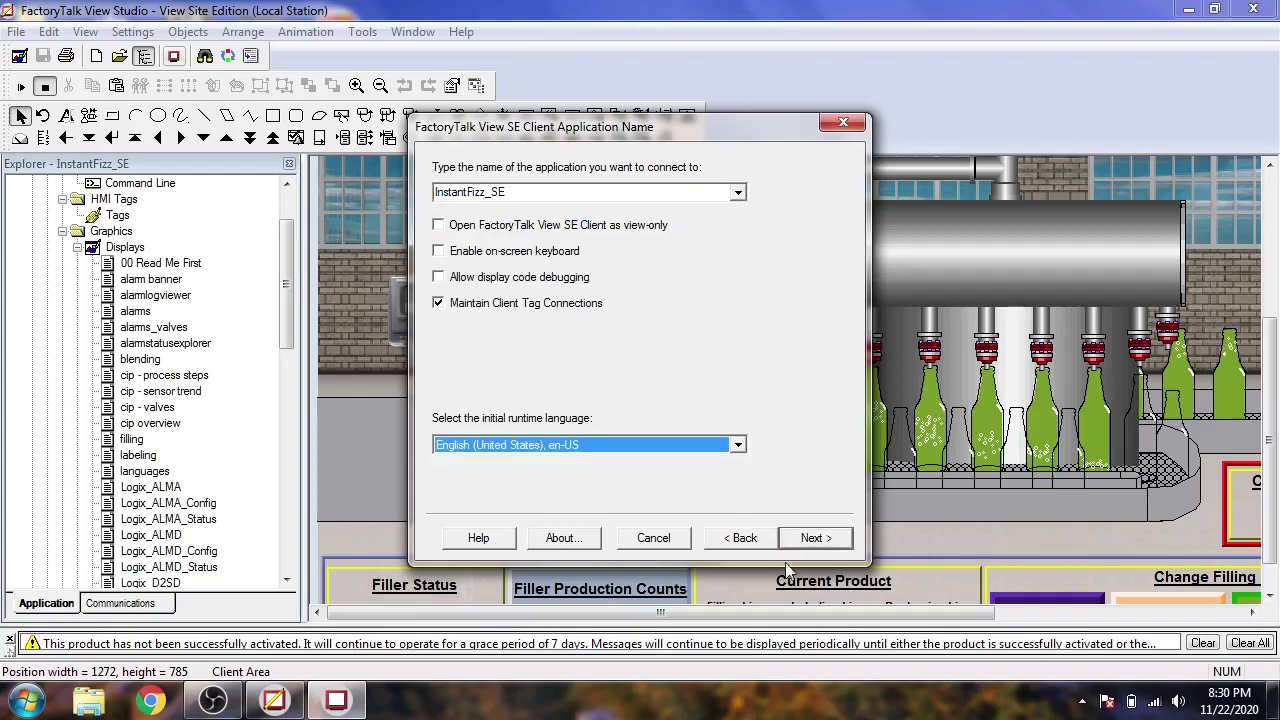
pyautogui.click(812, 539)
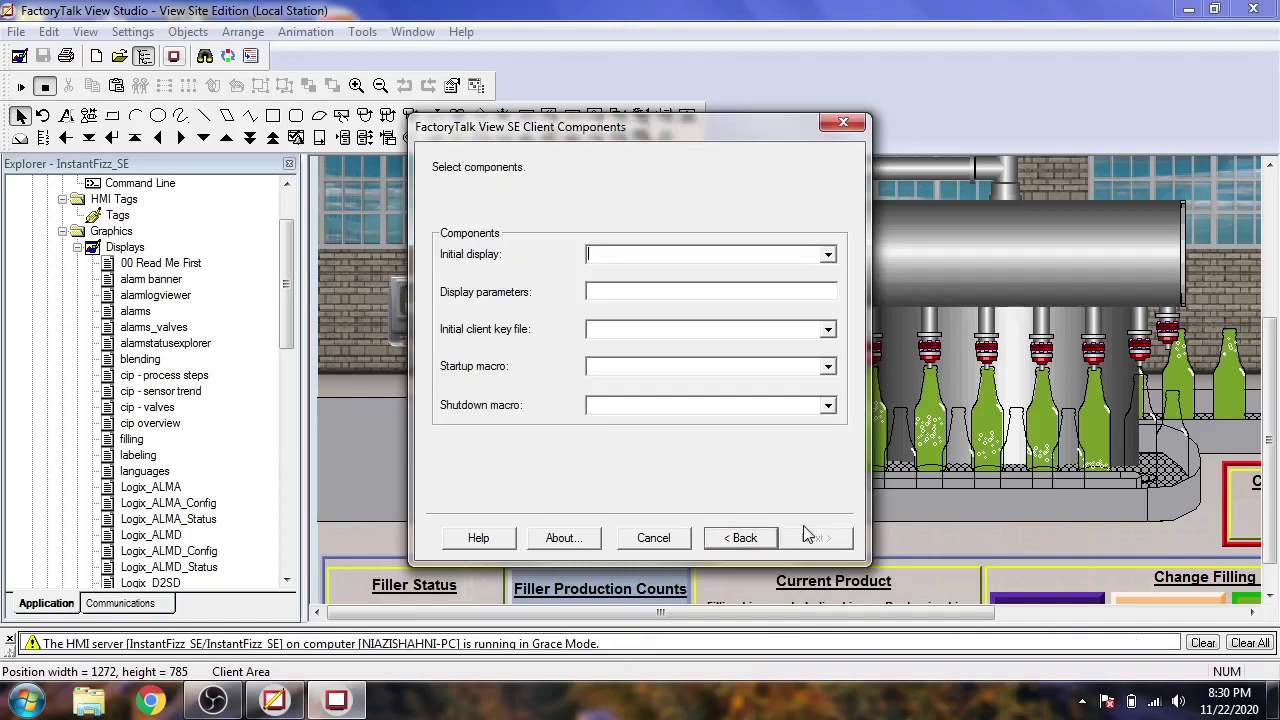
# Step: Set loginMacro as startup and shutdown macro, ClientKeys as key file, 00 Read Me First as initial display
pyautogui.click(828, 256)
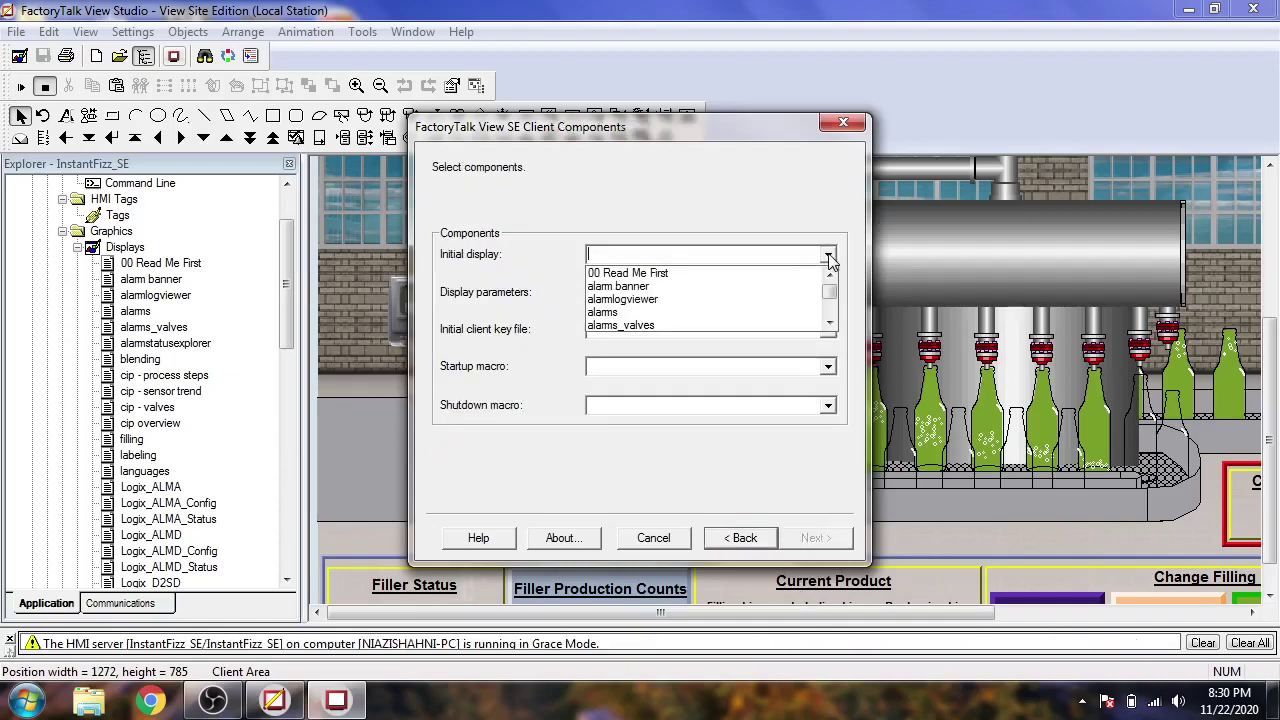
pyautogui.click(828, 257)
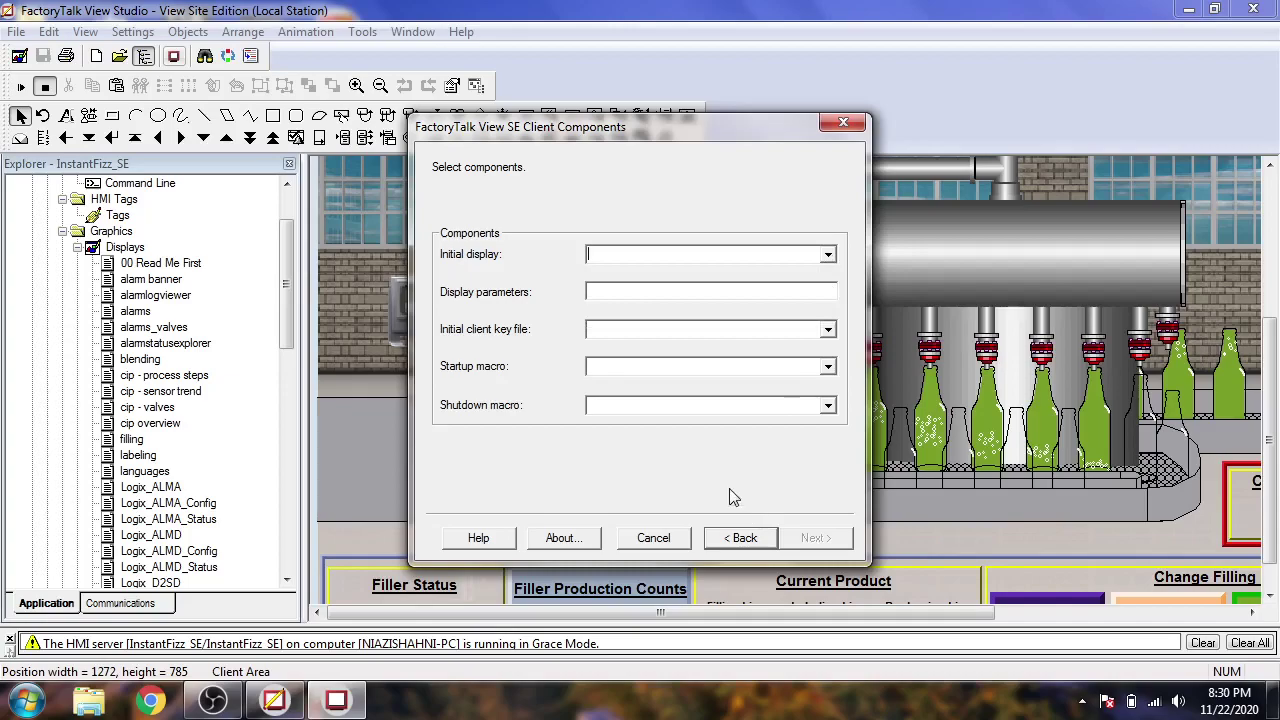
pyautogui.click(828, 406)
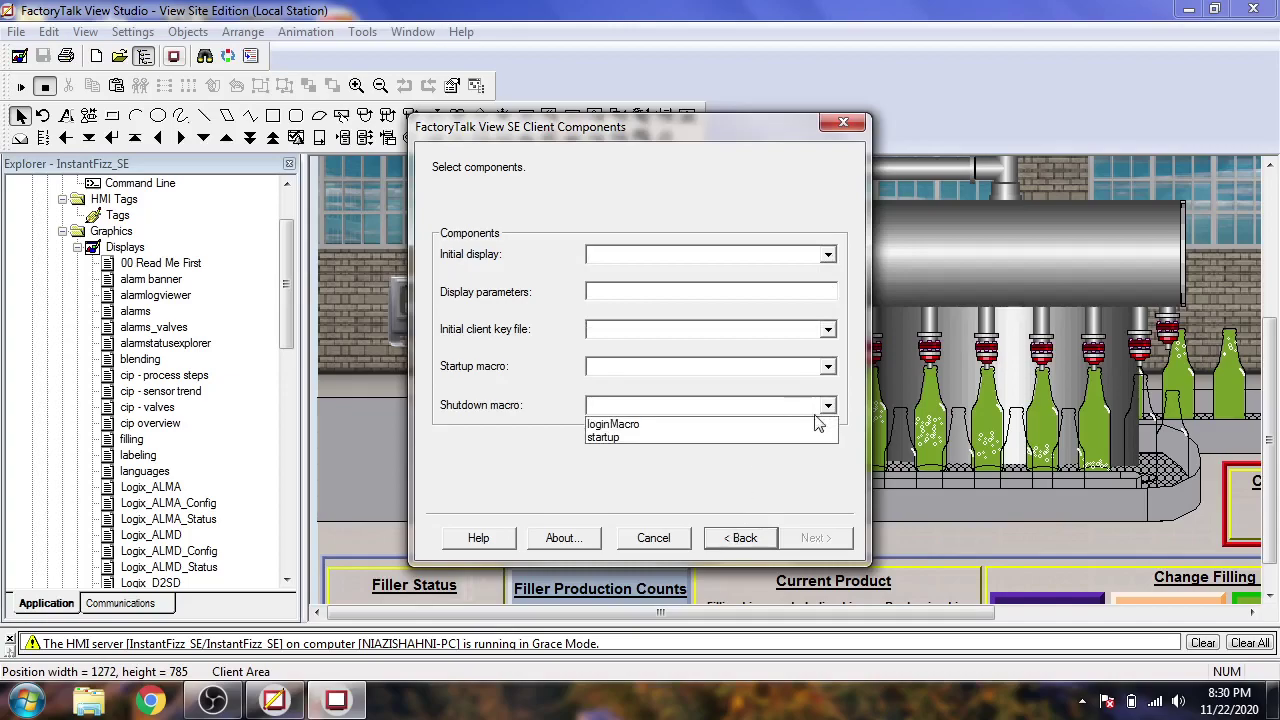
pyautogui.click(806, 420)
pyautogui.click(828, 367)
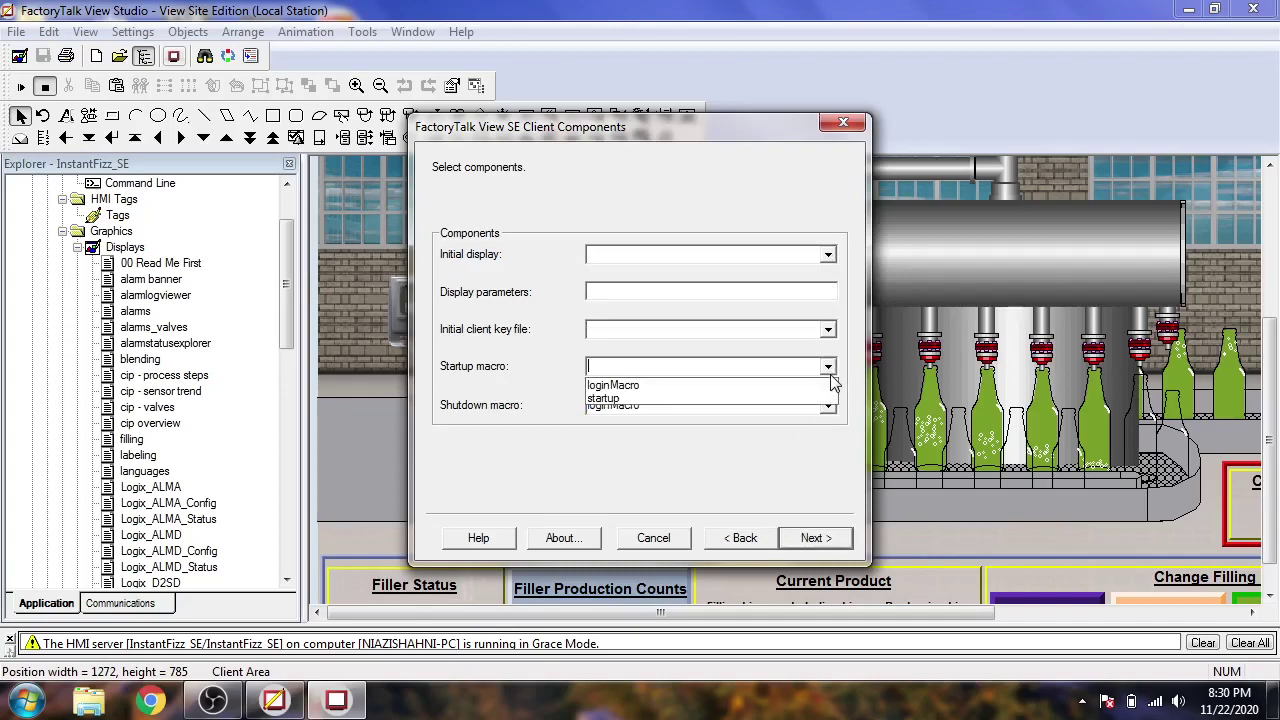
pyautogui.click(806, 382)
pyautogui.click(827, 336)
pyautogui.click(827, 335)
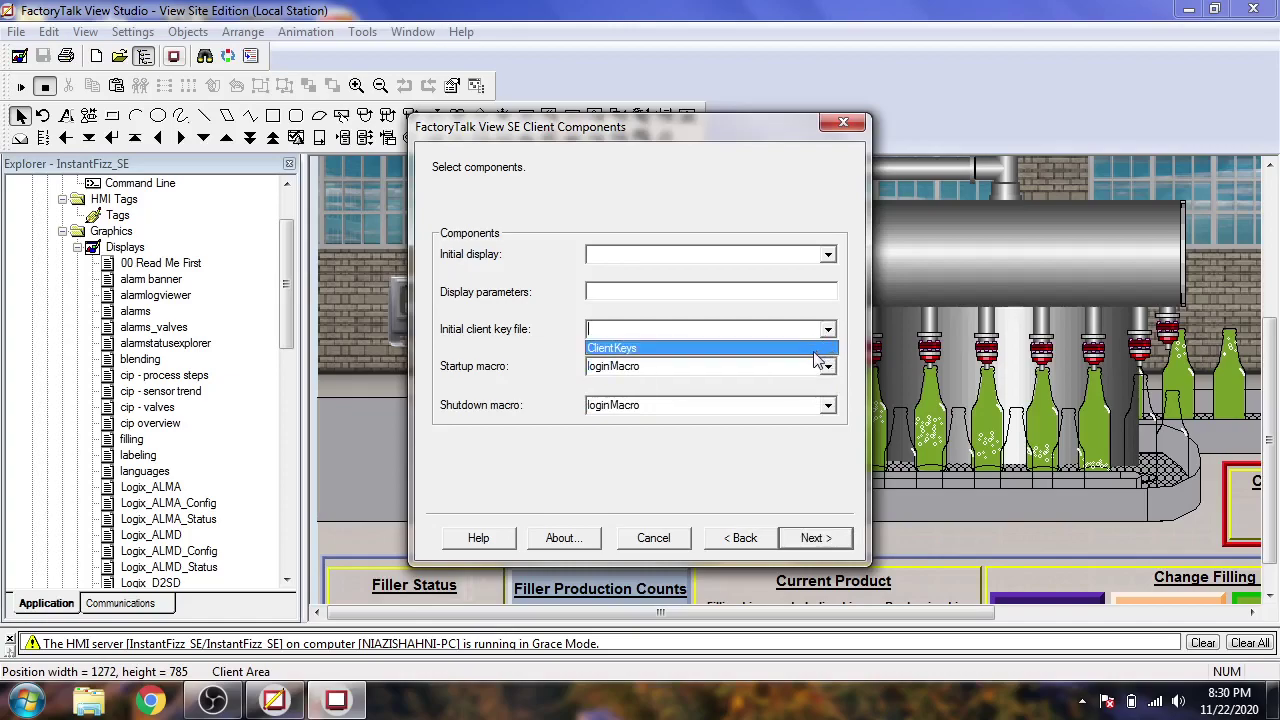
pyautogui.click(816, 347)
pyautogui.click(828, 256)
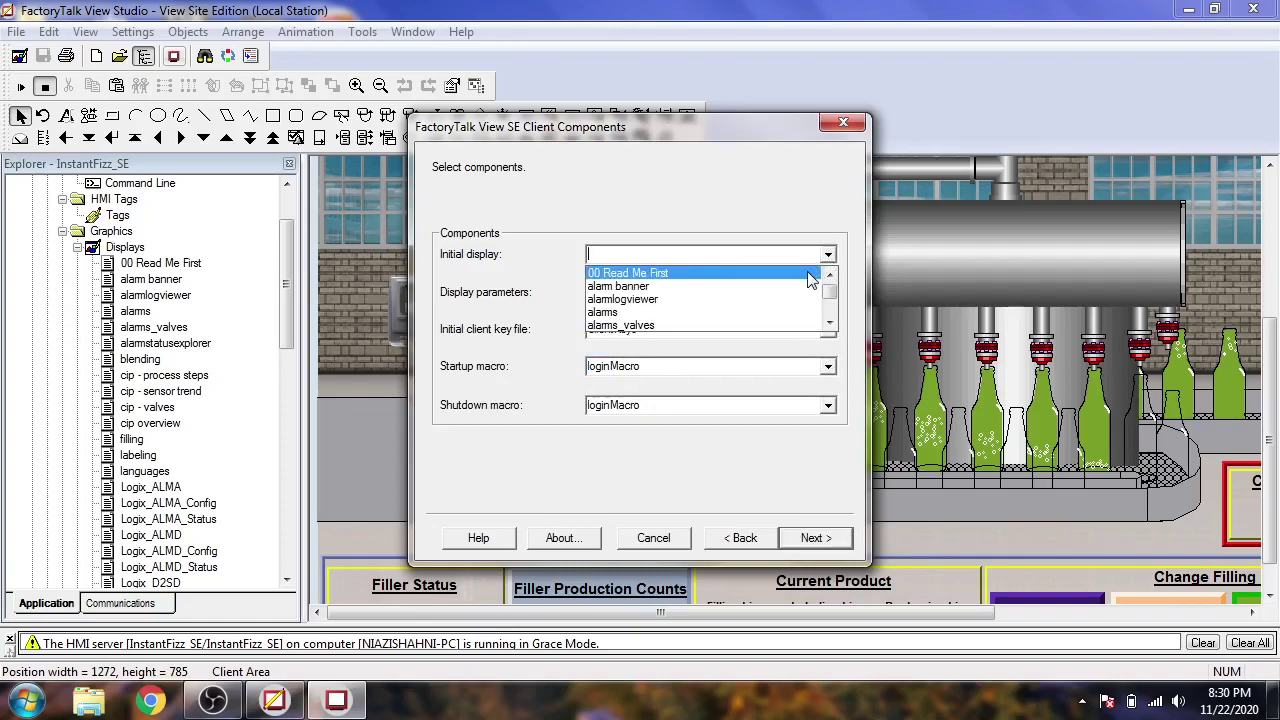
pyautogui.click(810, 272)
# Step: Keep the default window and auto logout settings, then save the configuration and launch the client
pyautogui.click(812, 538)
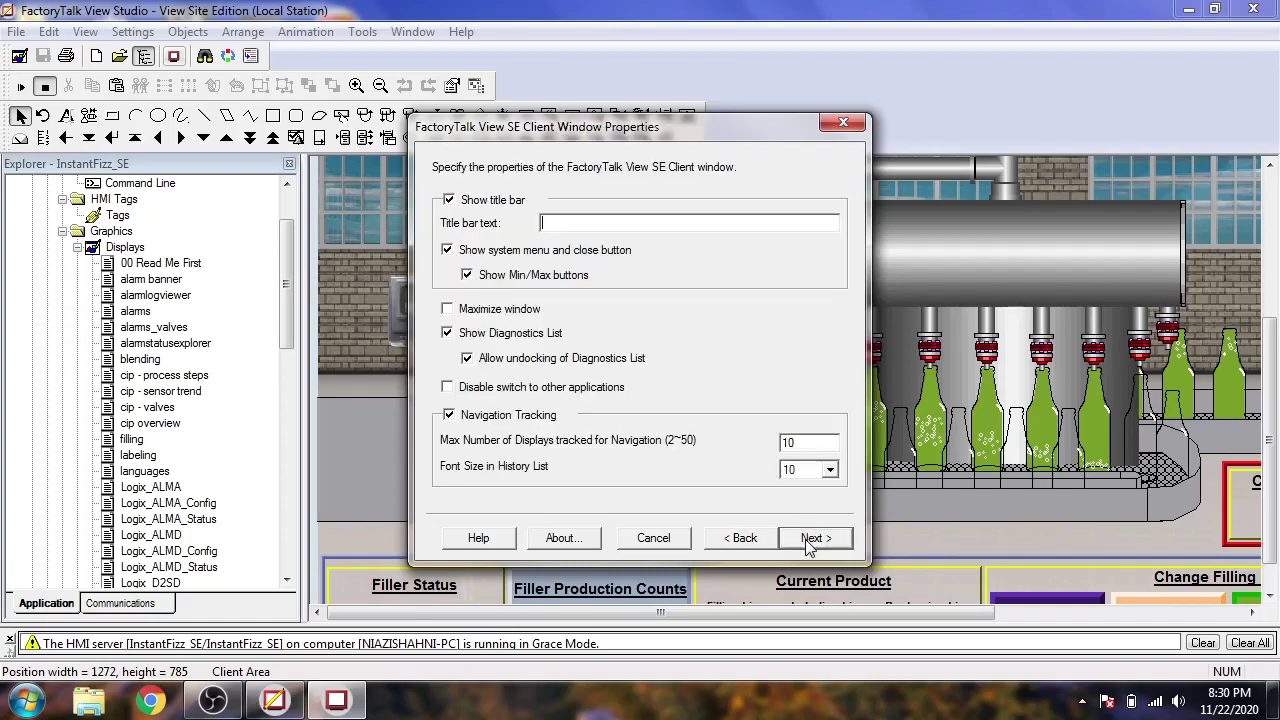
pyautogui.click(812, 538)
pyautogui.click(812, 538)
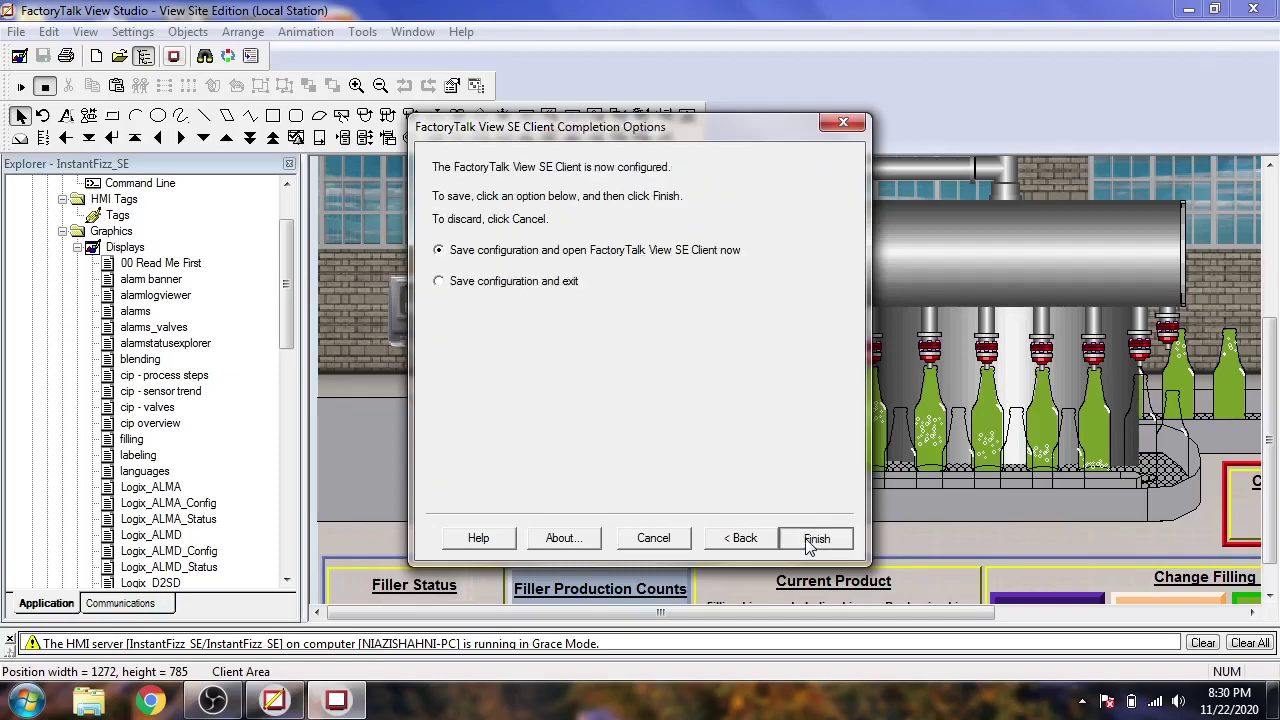
pyautogui.click(812, 538)
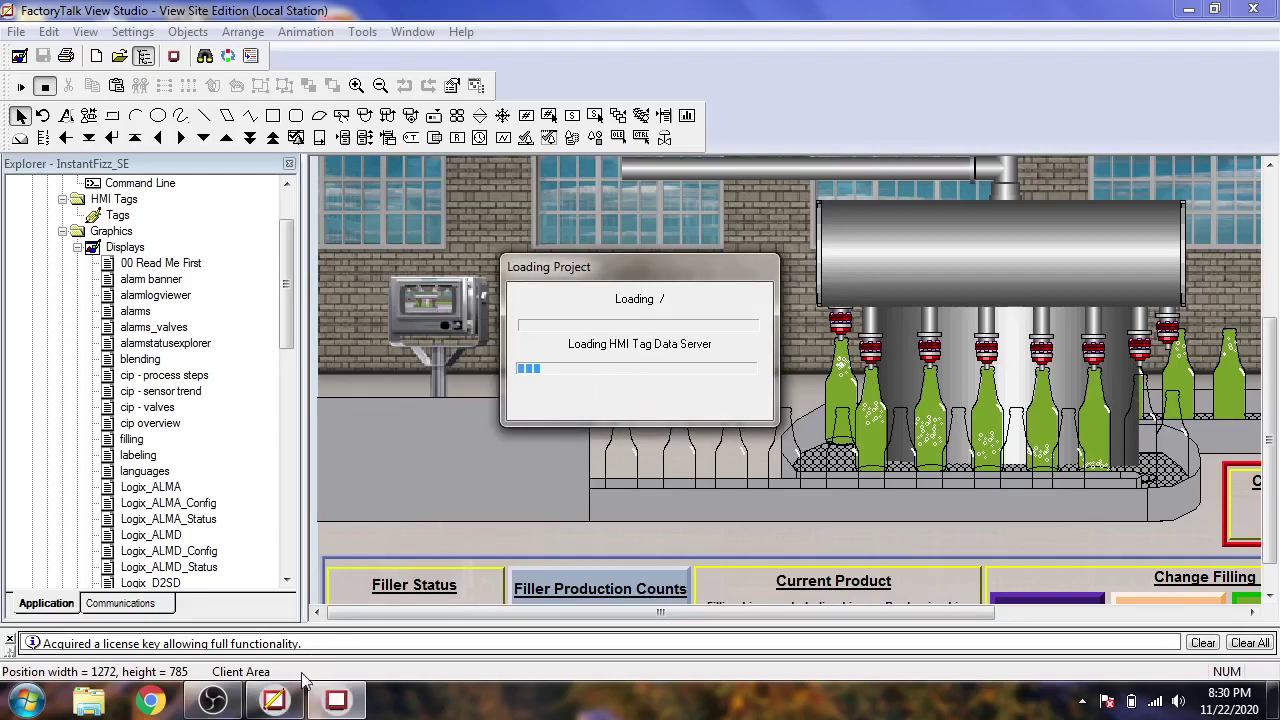
# Step: Once the client loads, close the 00 Read Me First display and exit the SE Client
pyautogui.moveTo(292, 703)
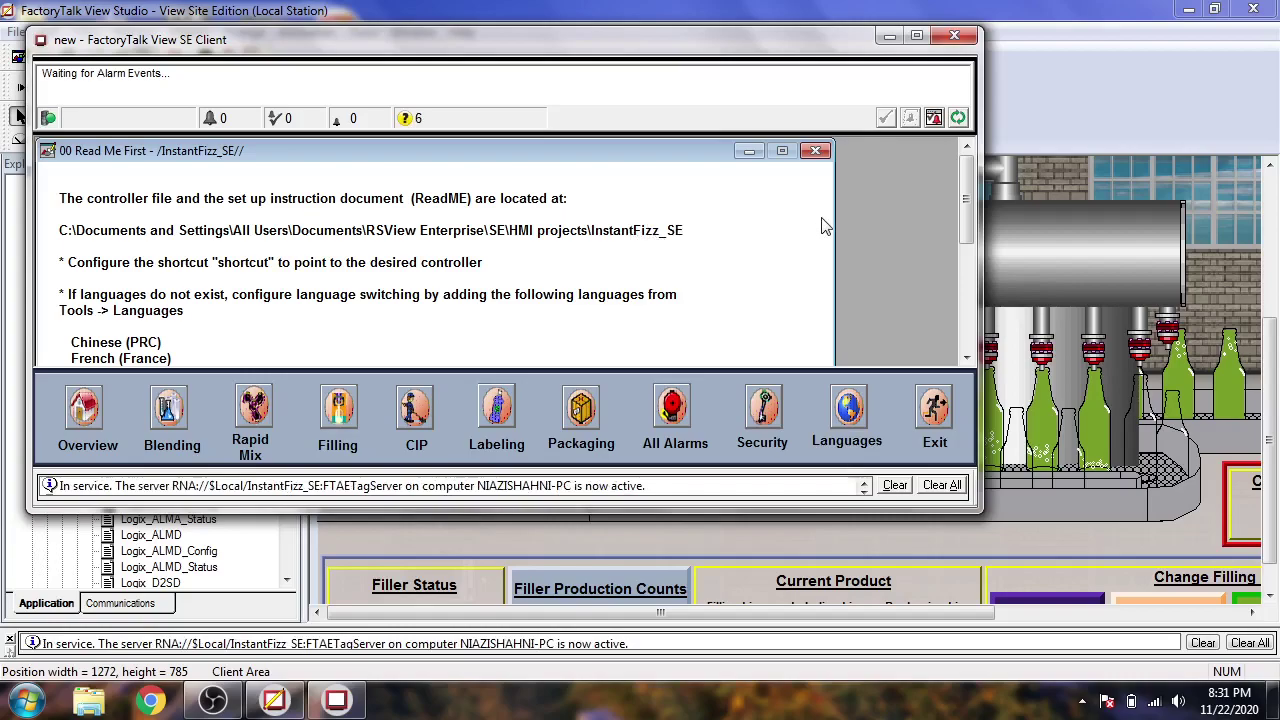
pyautogui.click(815, 151)
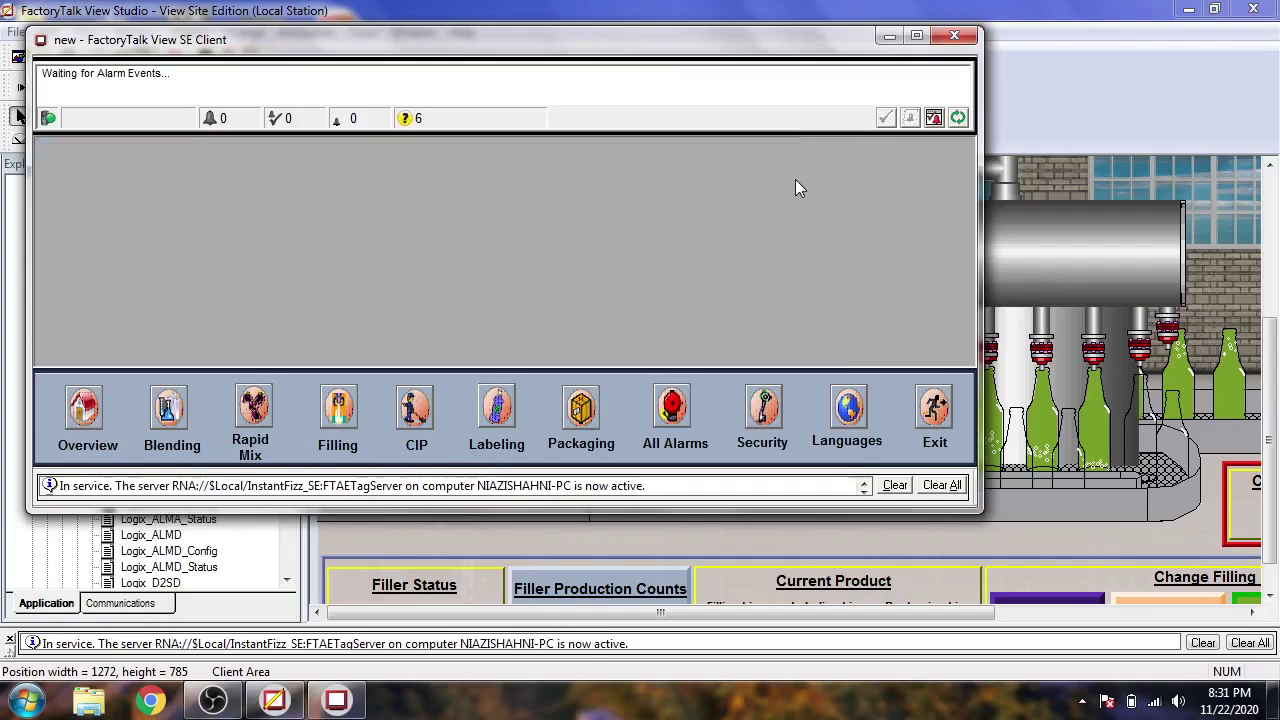
pyautogui.click(934, 410)
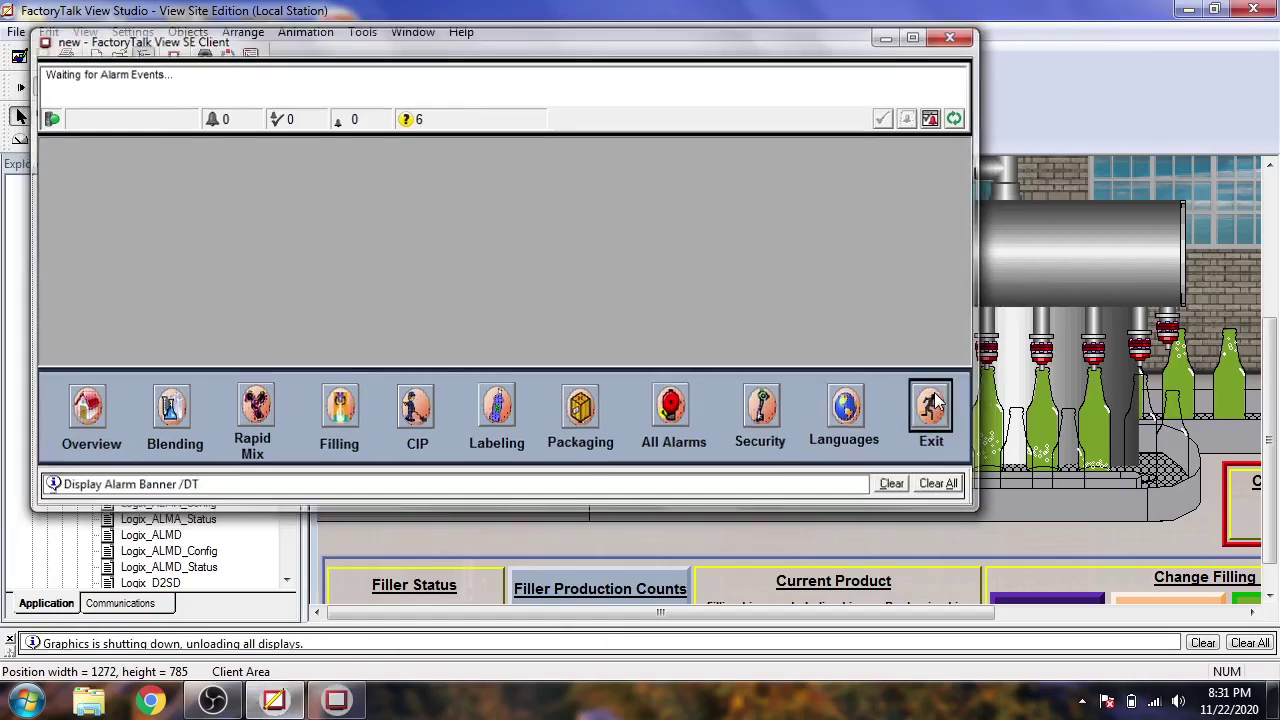